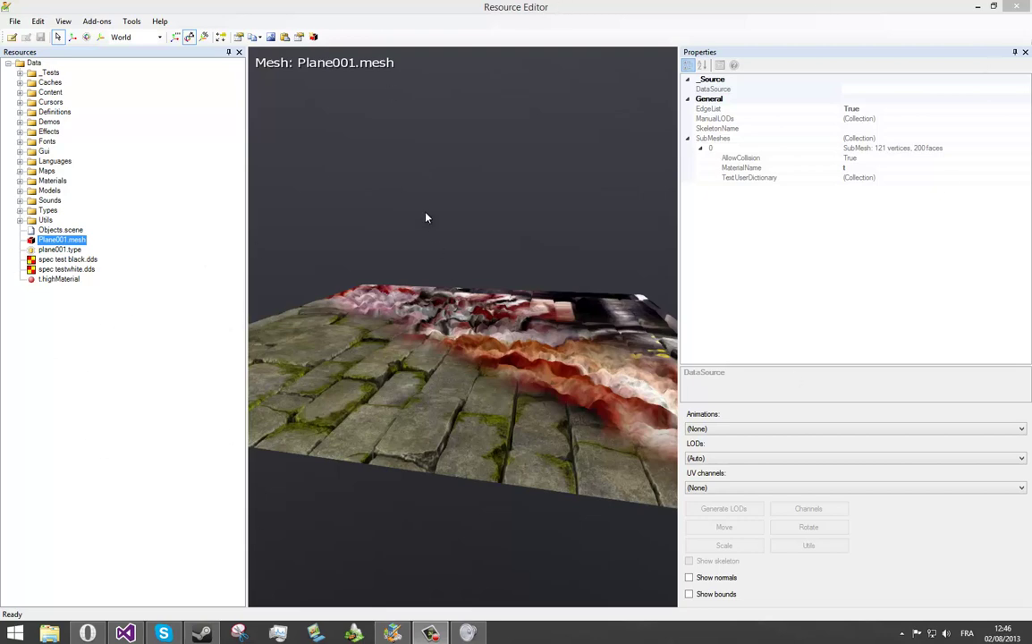
# Step: Preview Zombie.mesh from Types > Units > Zombie and list its available animations
pyautogui.click(20, 211)
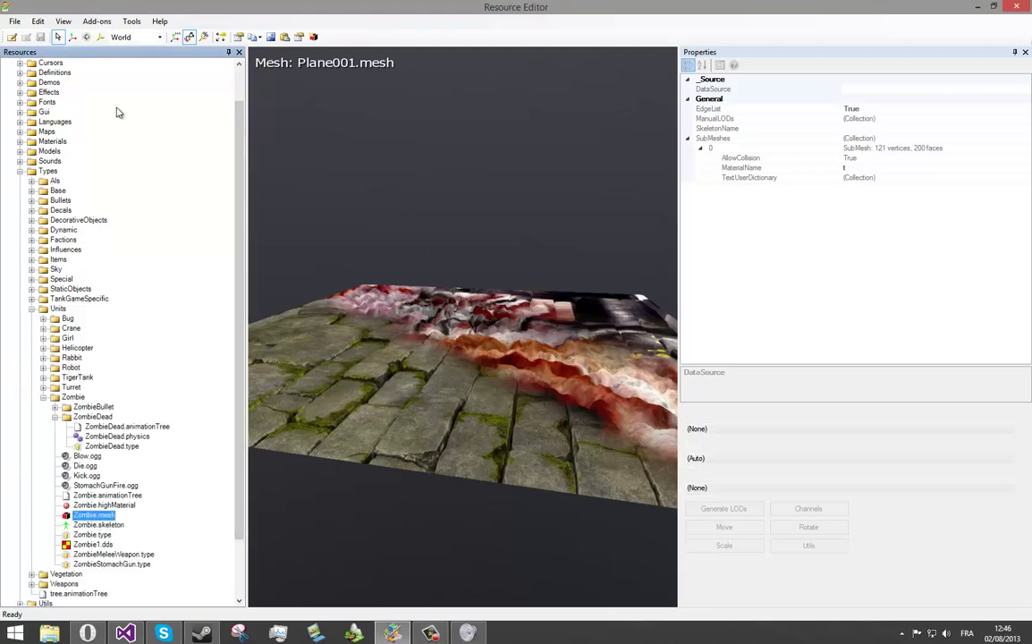
pyautogui.click(94, 516)
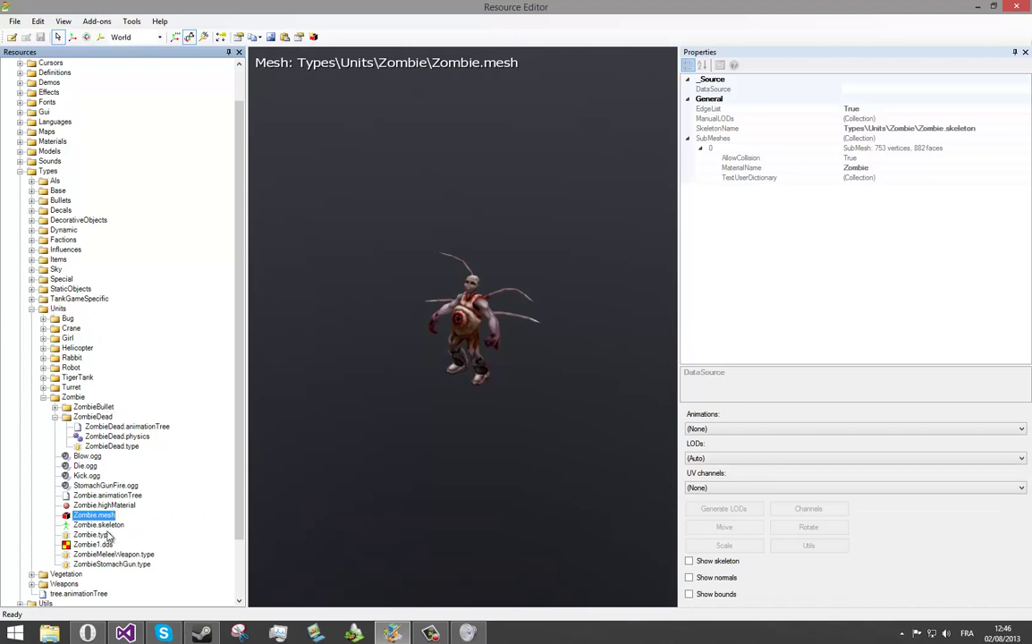
pyautogui.click(805, 429)
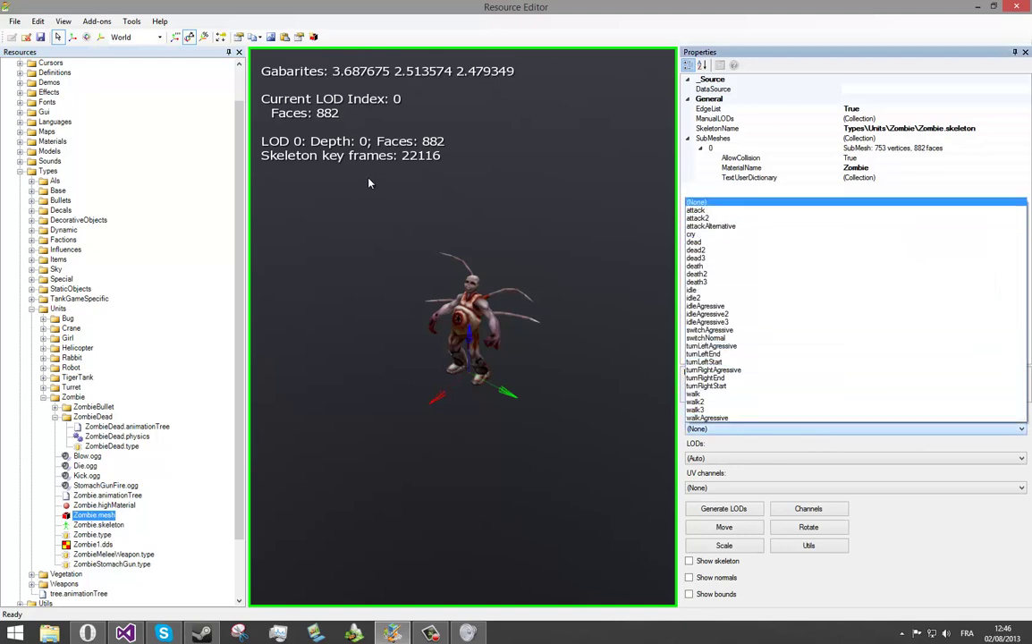
# Step: Play the death, death2 and death3 animations in turn, ending back on death
pyautogui.click(727, 268)
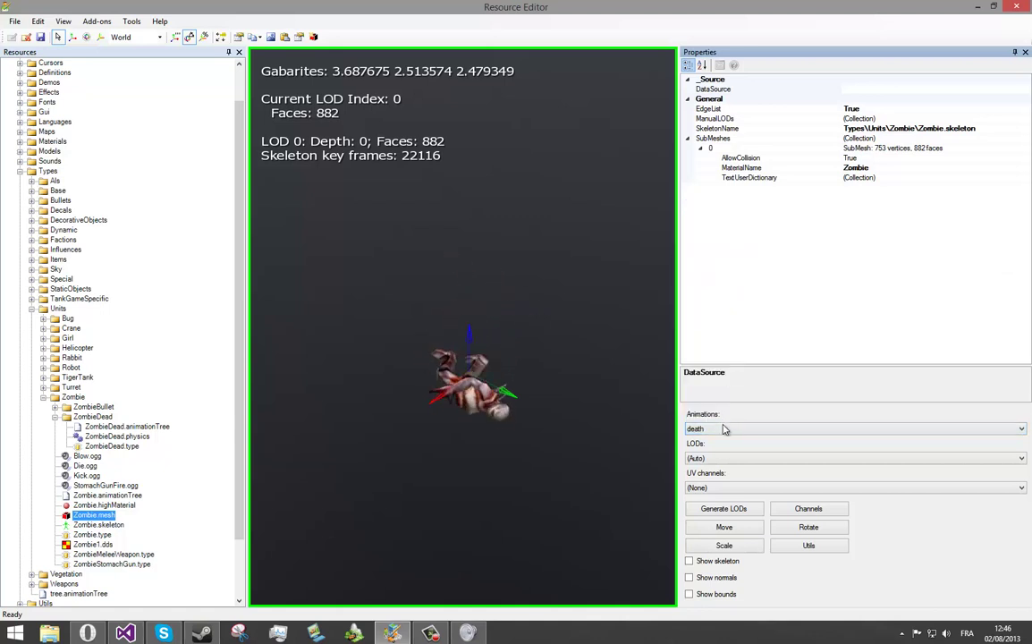
pyautogui.click(725, 429)
pyautogui.click(729, 287)
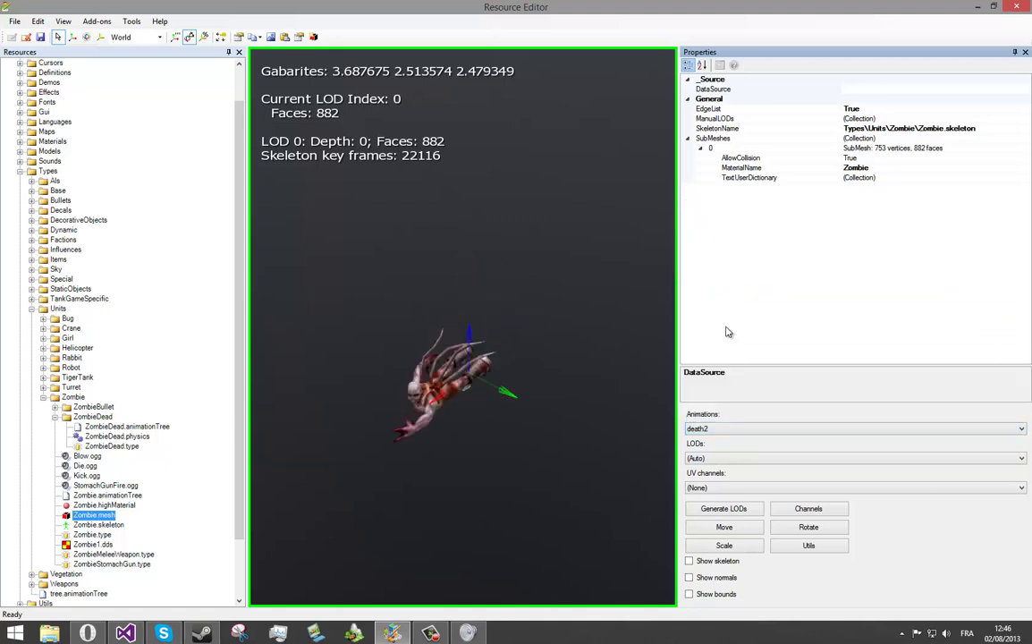
pyautogui.click(721, 428)
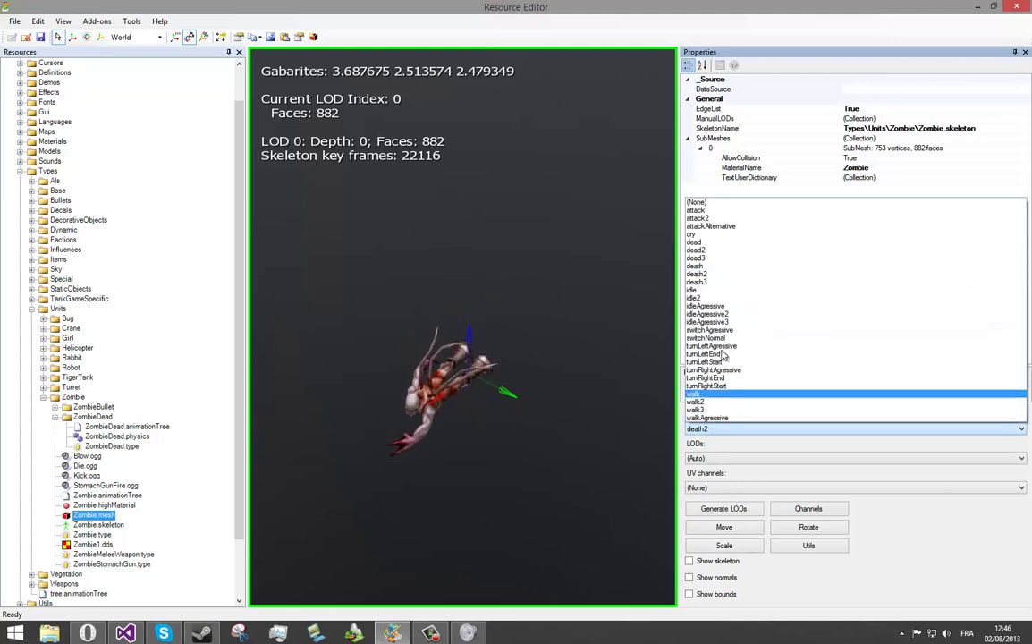
pyautogui.click(722, 282)
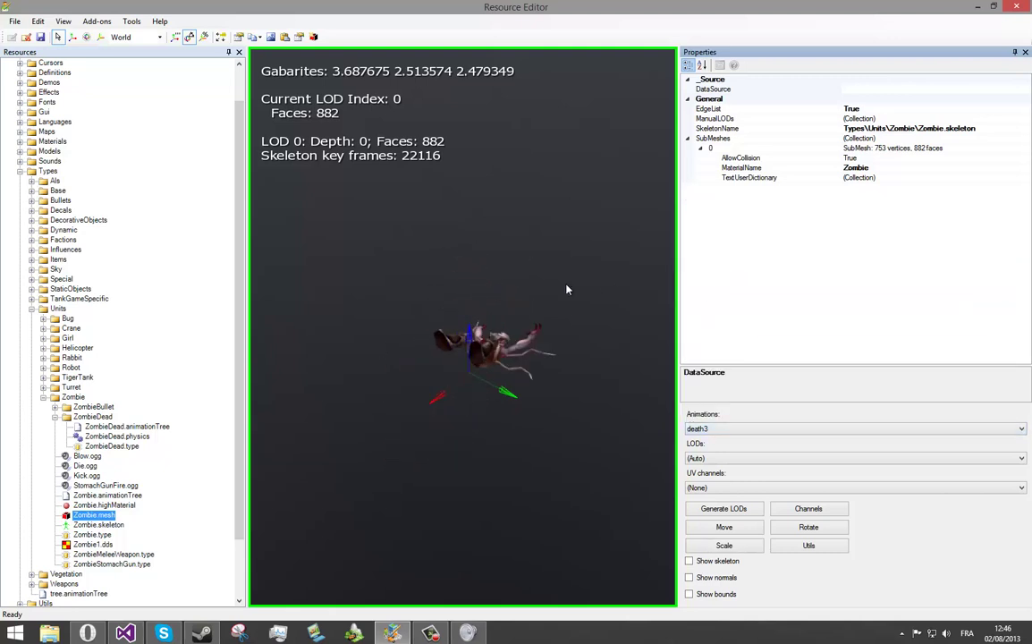
pyautogui.click(740, 432)
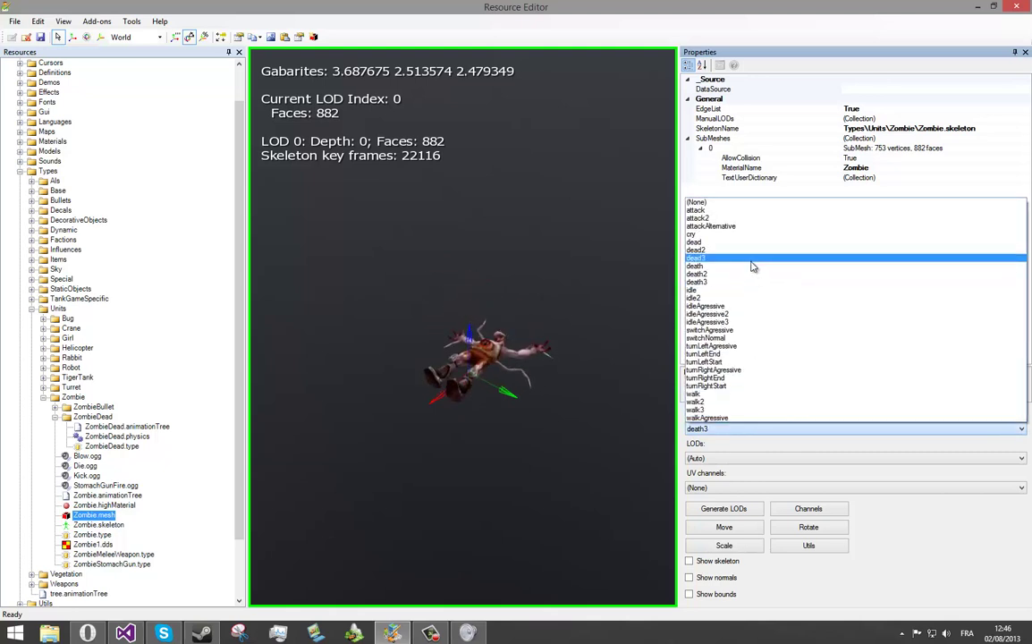
pyautogui.click(751, 269)
pyautogui.press('Up')
pyautogui.press('Up')
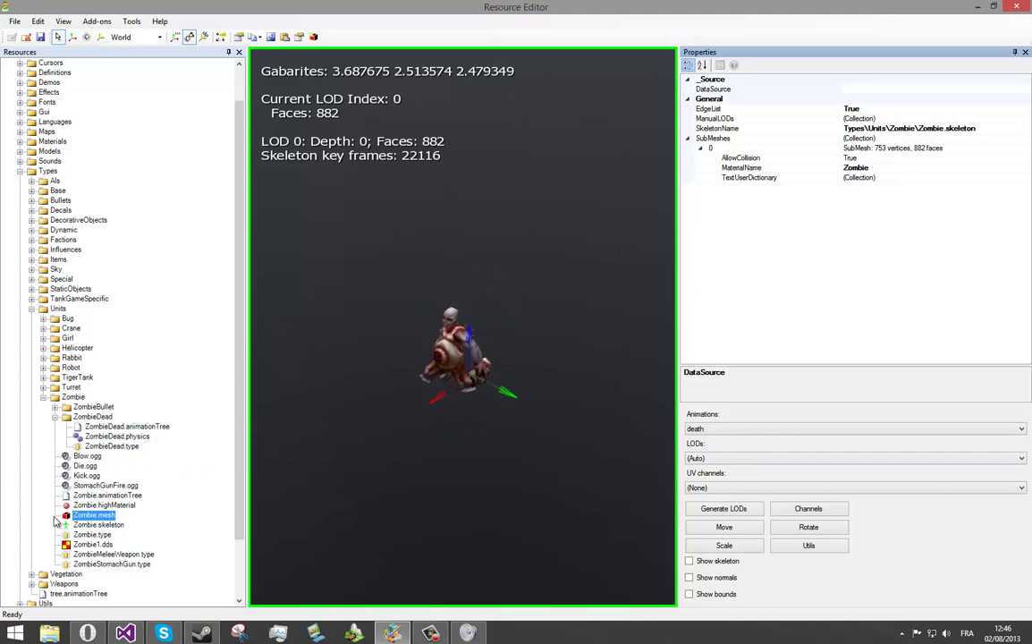
# Step: Open ZombieDead.type from the ZombieDead folder in the Resources tree
pyautogui.click(91, 417)
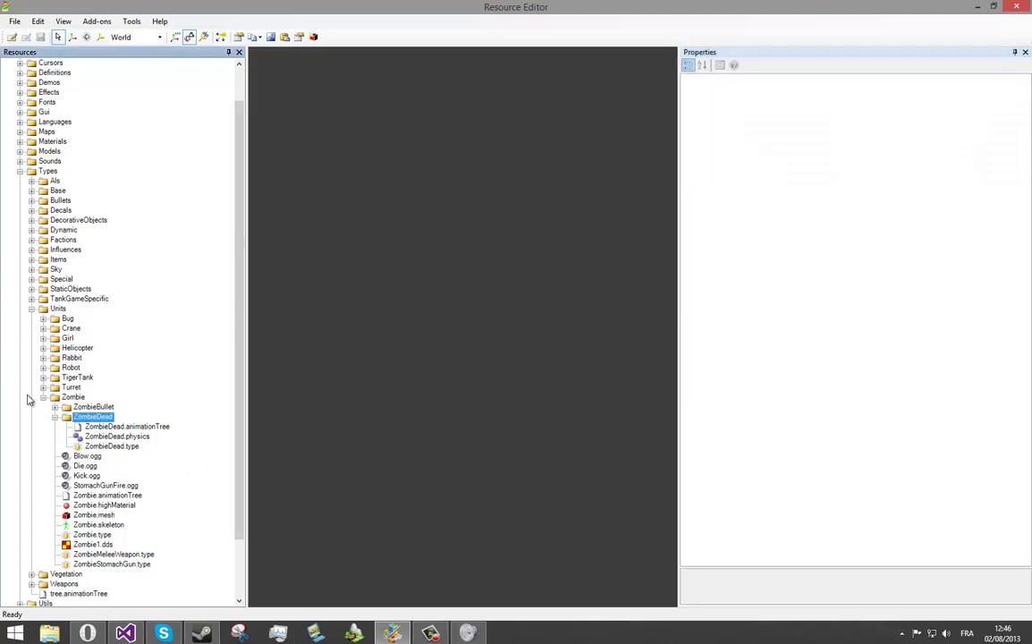
pyautogui.click(97, 447)
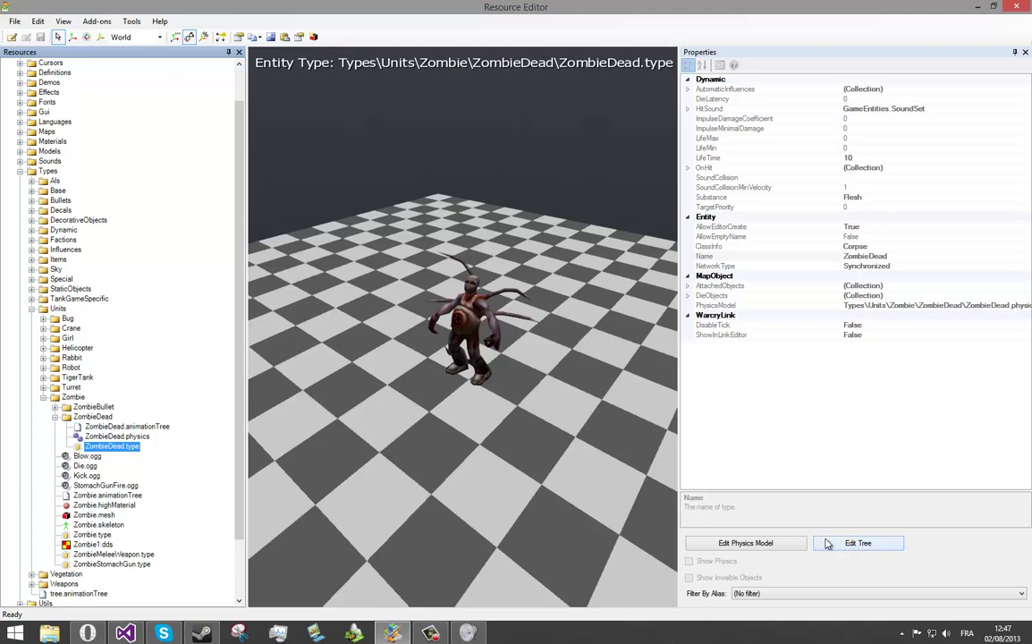
# Step: Open the ZombieDead animation tree, snapped right, with the Resource Editor snapped left
pyautogui.click(850, 553)
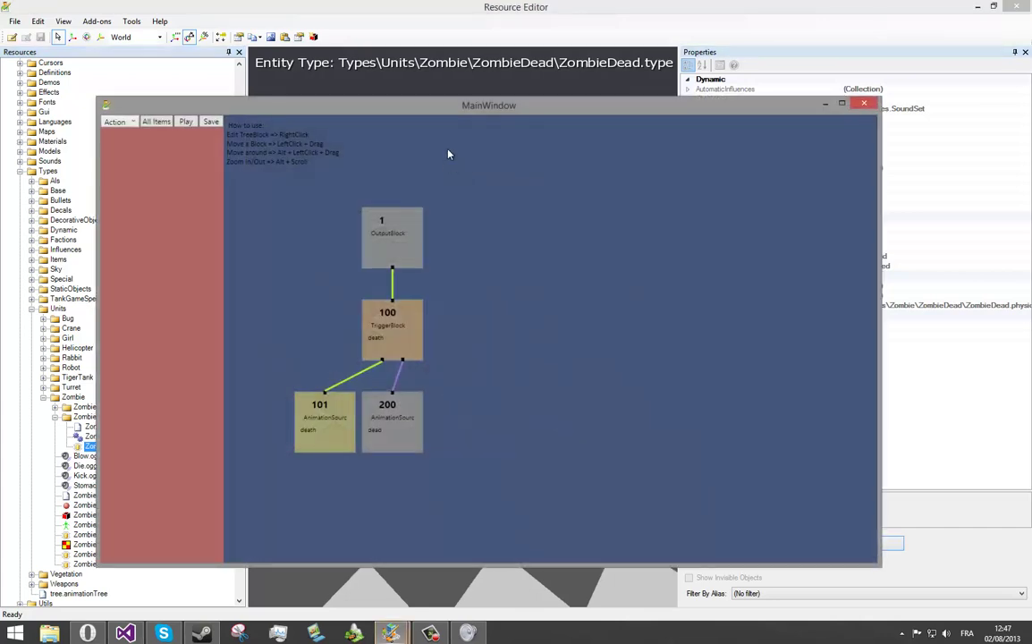
pyautogui.press('super+Right')
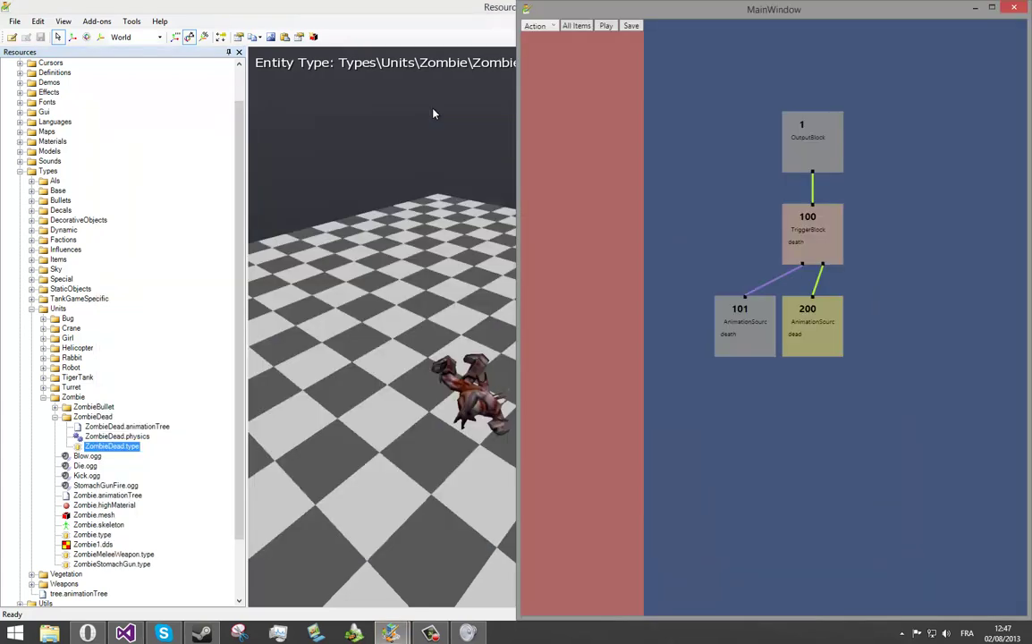
pyautogui.click(424, 12)
pyautogui.press('super+Left')
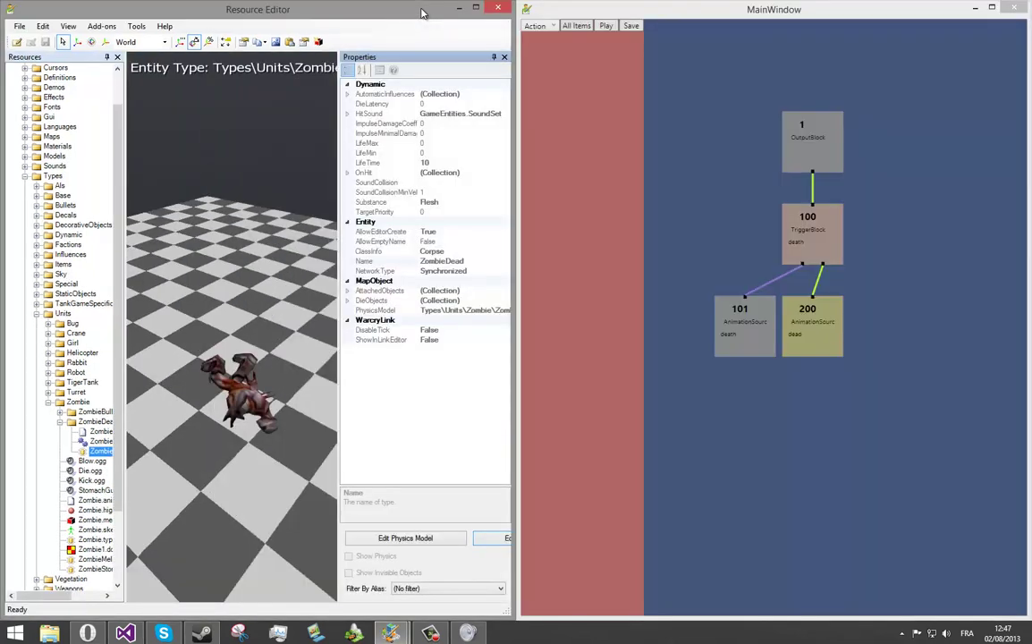
# Step: Widen the 3D preview, nudge block 200 'dead' right, and select node 101
pyautogui.moveTo(348, 208); pyautogui.dragTo(418, 208)
pyautogui.moveTo(808, 331); pyautogui.dragTo(850, 329)
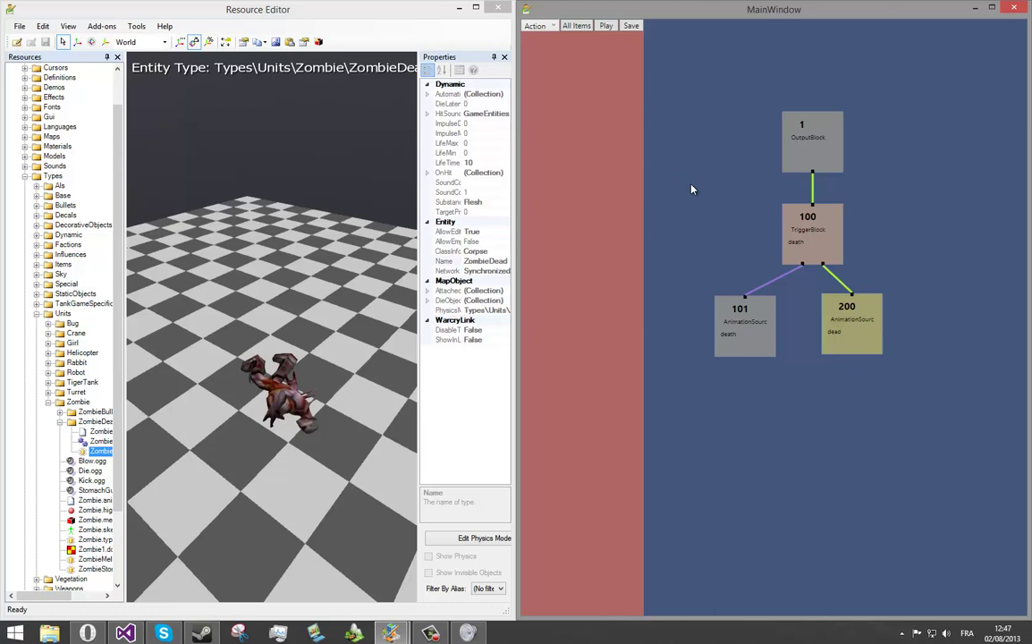
pyautogui.click(816, 240)
# Step: Add animation source blocks named death2 and death3
pyautogui.click(547, 27)
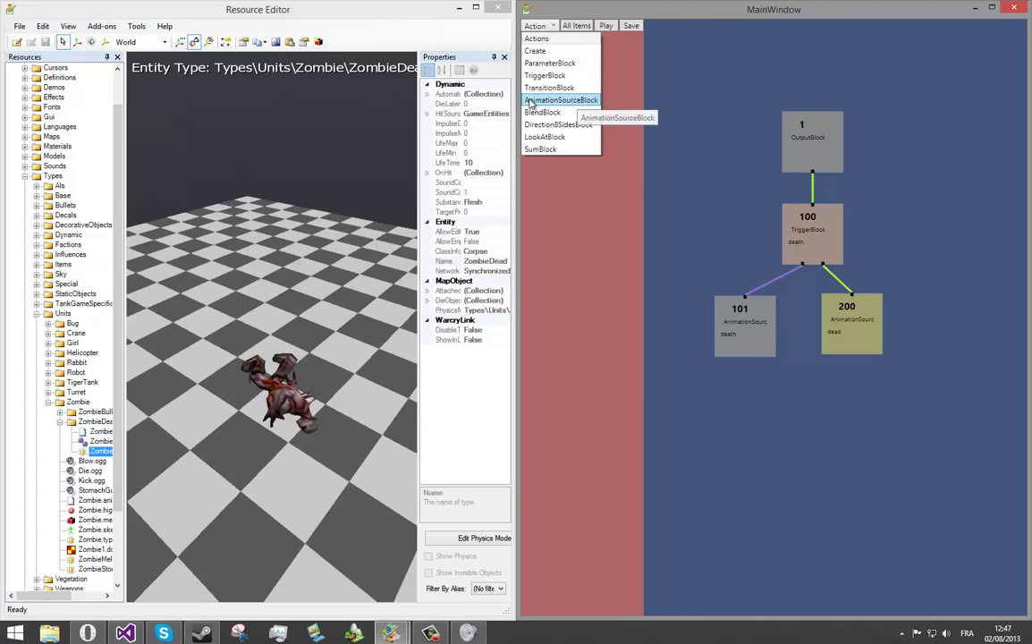
pyautogui.click(576, 100)
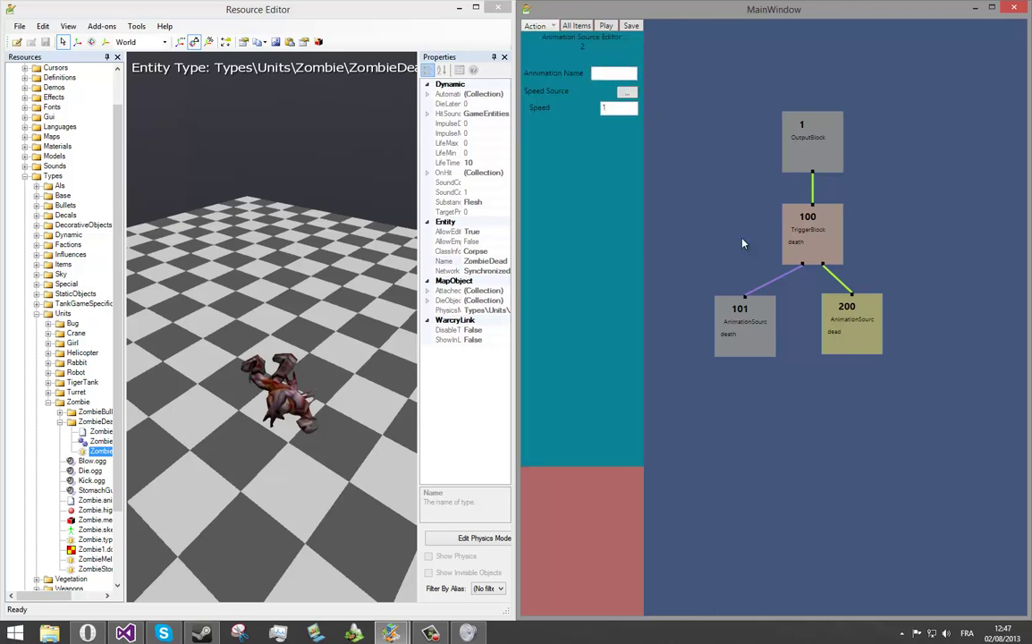
pyautogui.write('death2')
pyautogui.click(553, 26)
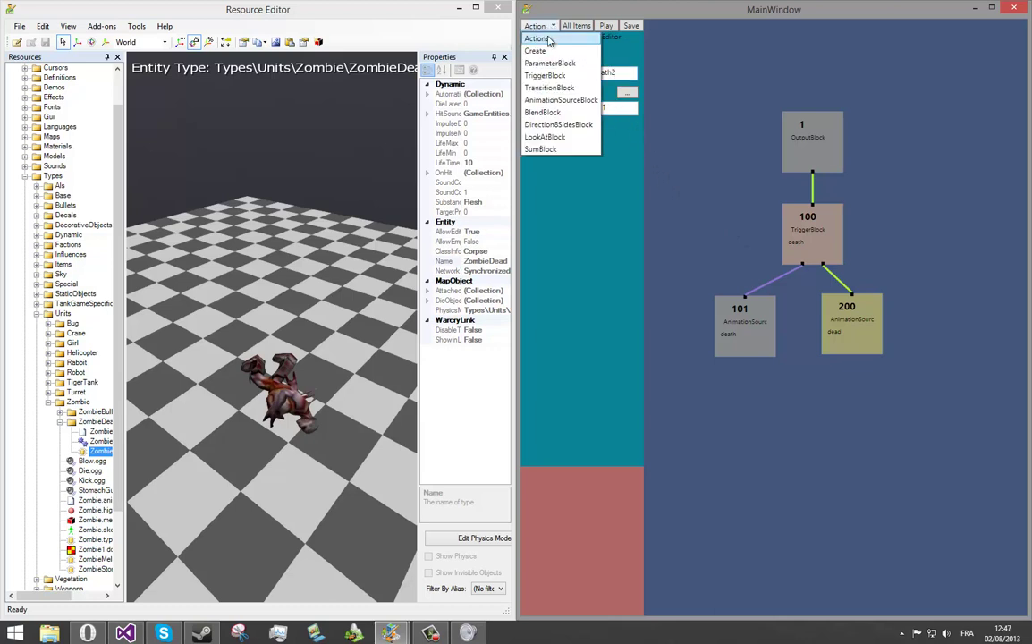
pyautogui.click(557, 103)
pyautogui.write('death')
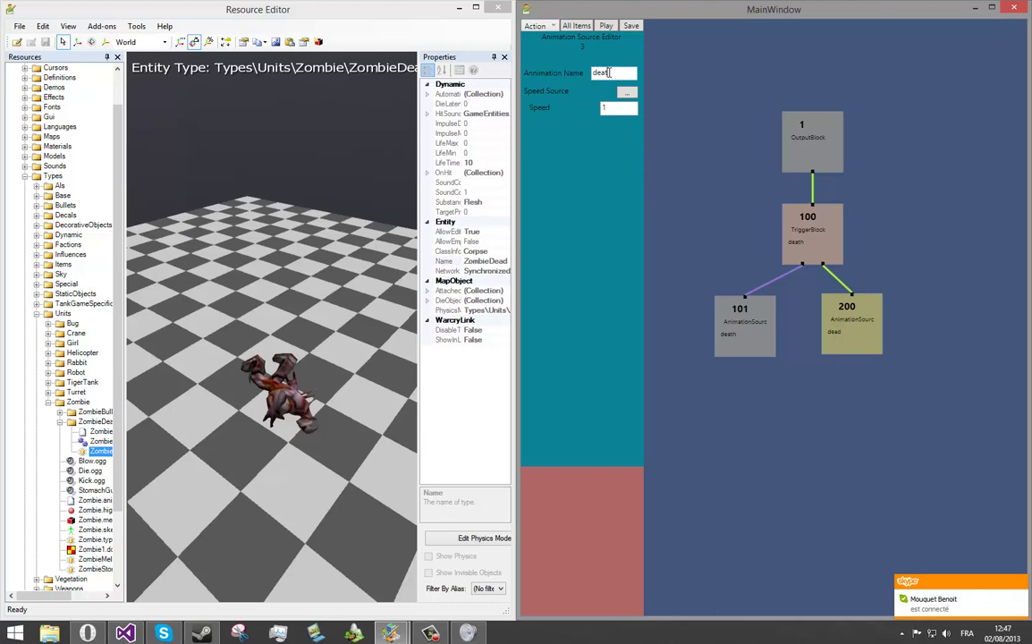
# Step: Add animation source blocks named dead2 and dead3
pyautogui.click(541, 26)
pyautogui.click(557, 100)
pyautogui.write('dead2')
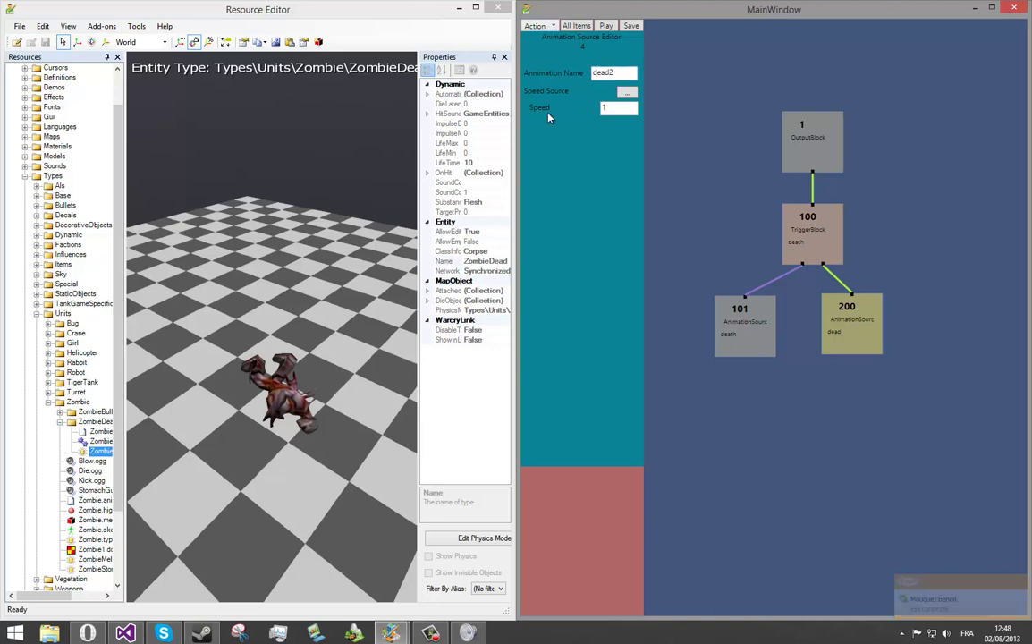
pyautogui.click(547, 28)
pyautogui.click(557, 100)
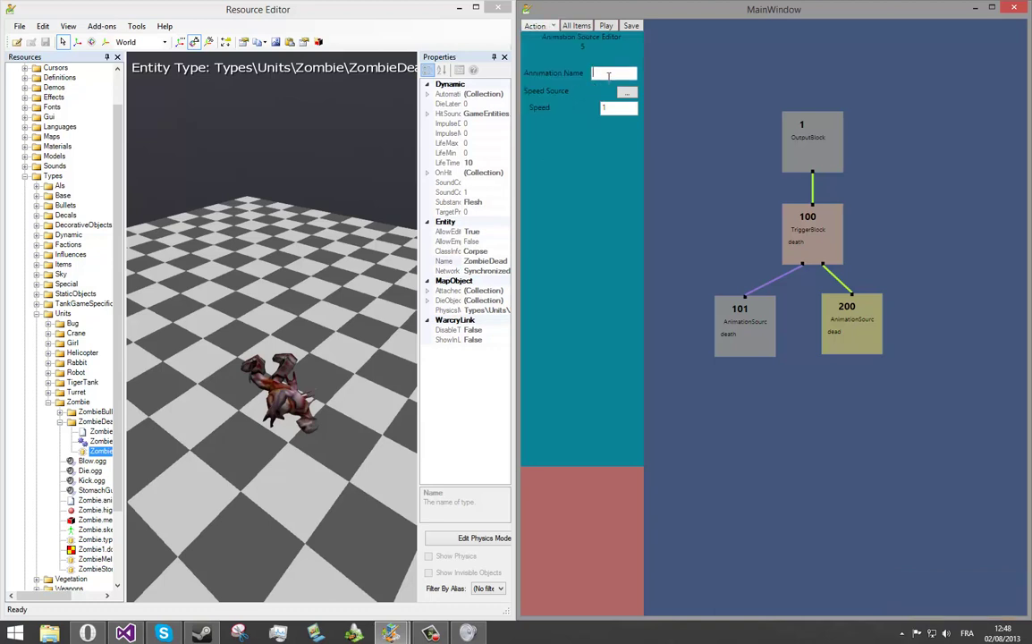
pyautogui.click(609, 73)
pyautogui.write('dead3')
# Step: Review the six animation sources and shift OutputBlock 1 and TriggerBlock 100 slightly left
pyautogui.click(577, 26)
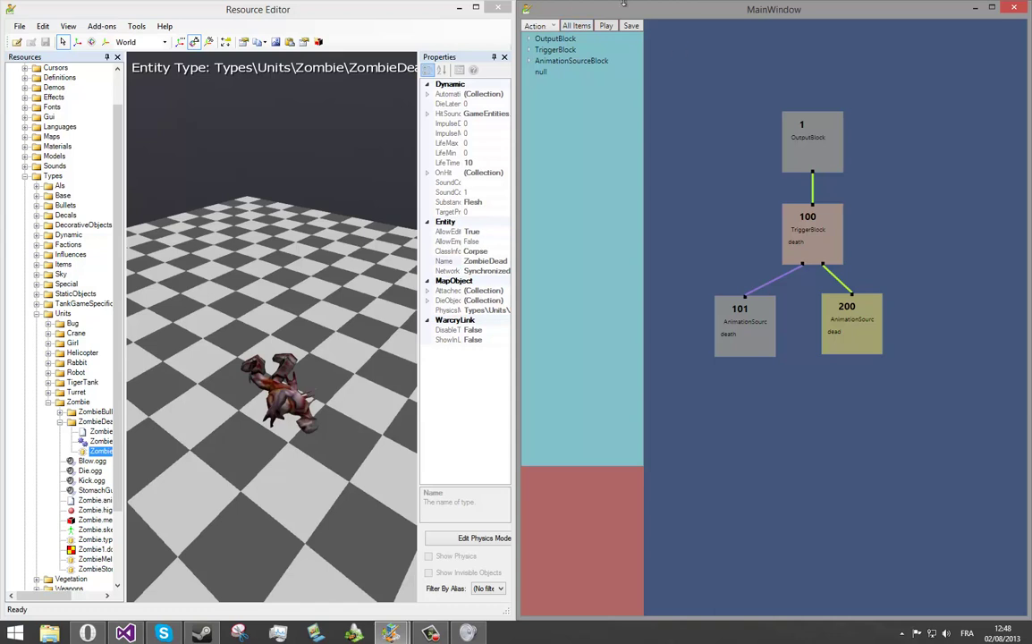
pyautogui.click(533, 61)
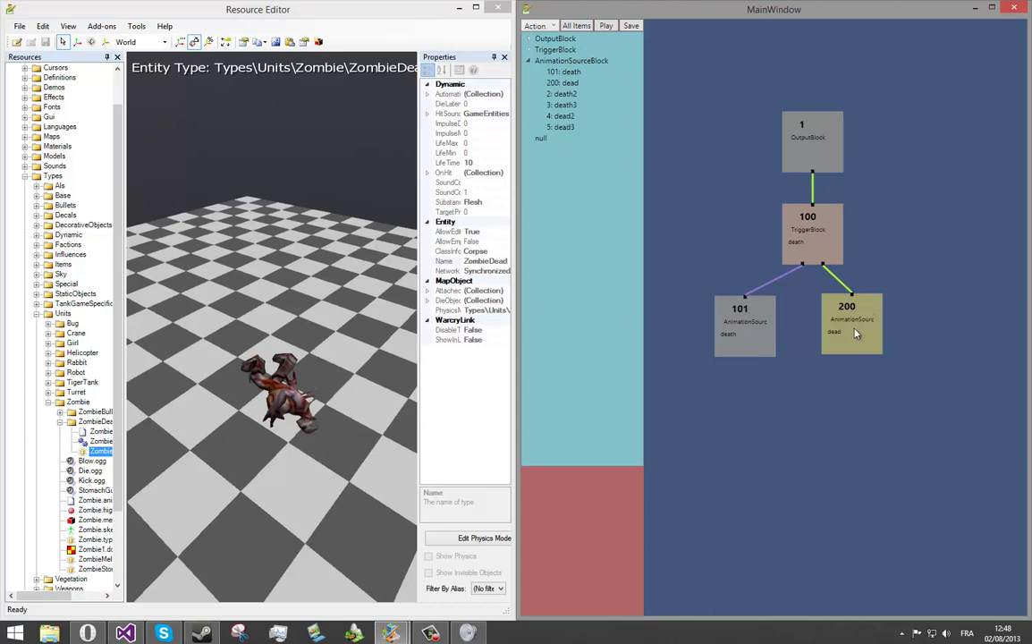
pyautogui.click(369, 326)
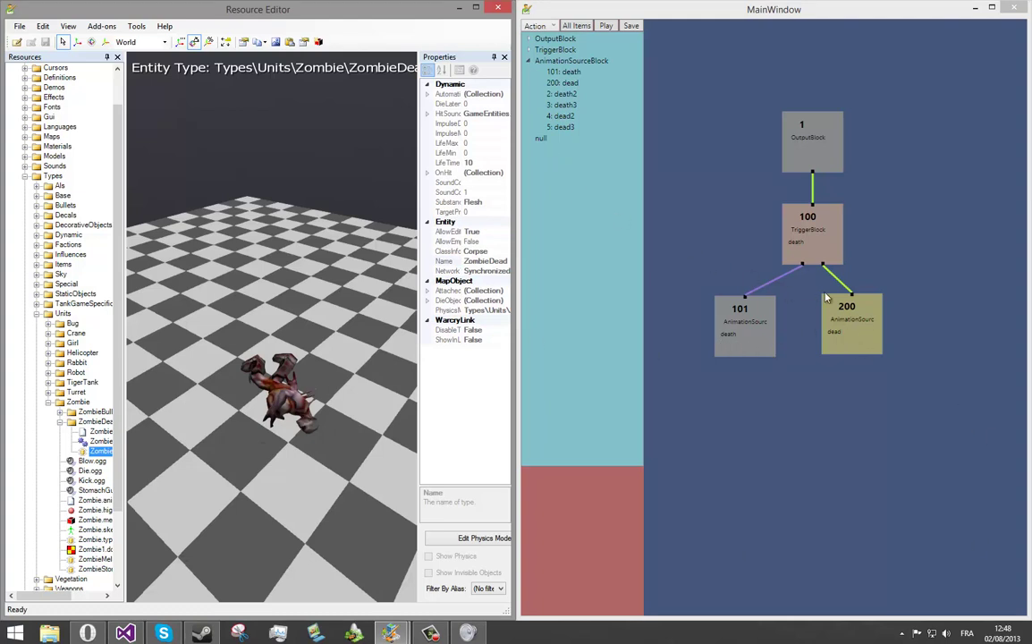
pyautogui.moveTo(830, 235); pyautogui.dragTo(828, 236)
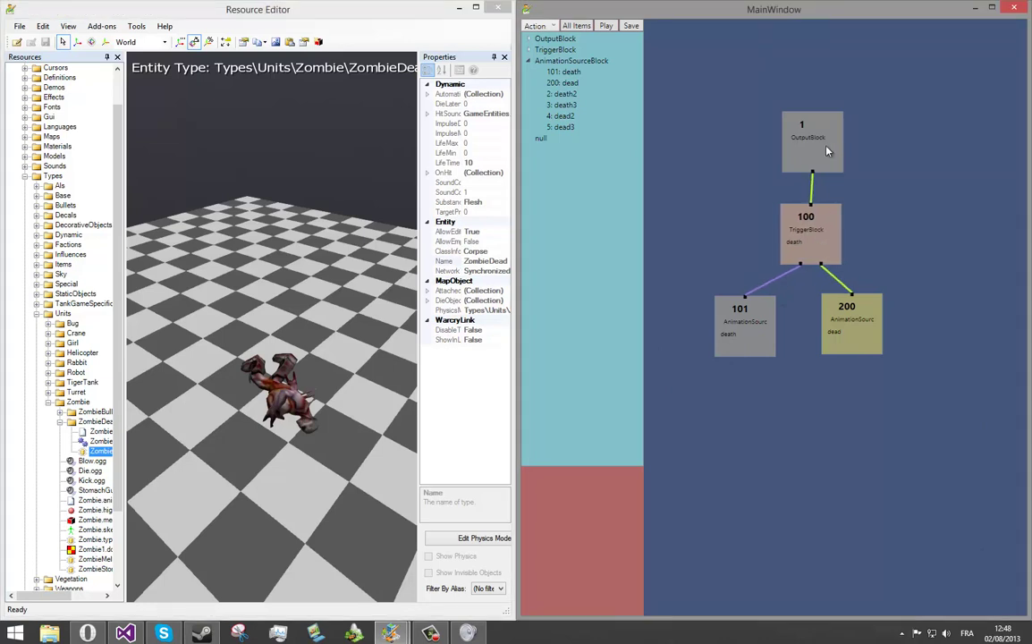
pyautogui.moveTo(827, 151); pyautogui.dragTo(816, 148)
pyautogui.moveTo(830, 229); pyautogui.dragTo(820, 228)
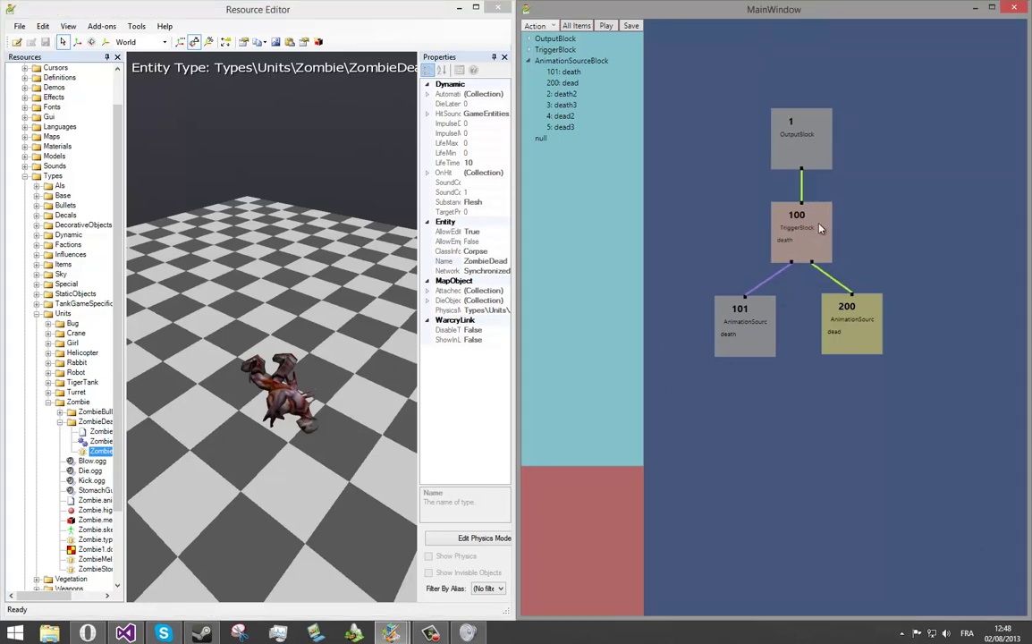
pyautogui.click(528, 60)
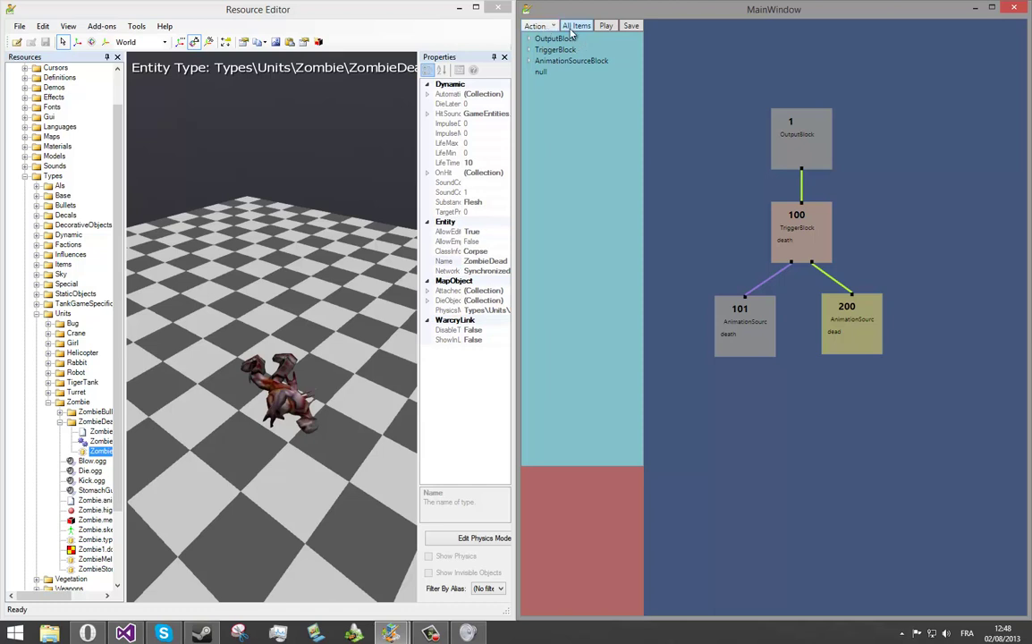
# Step: Create transition block 6 and add 101: death as its first source
pyautogui.click(536, 27)
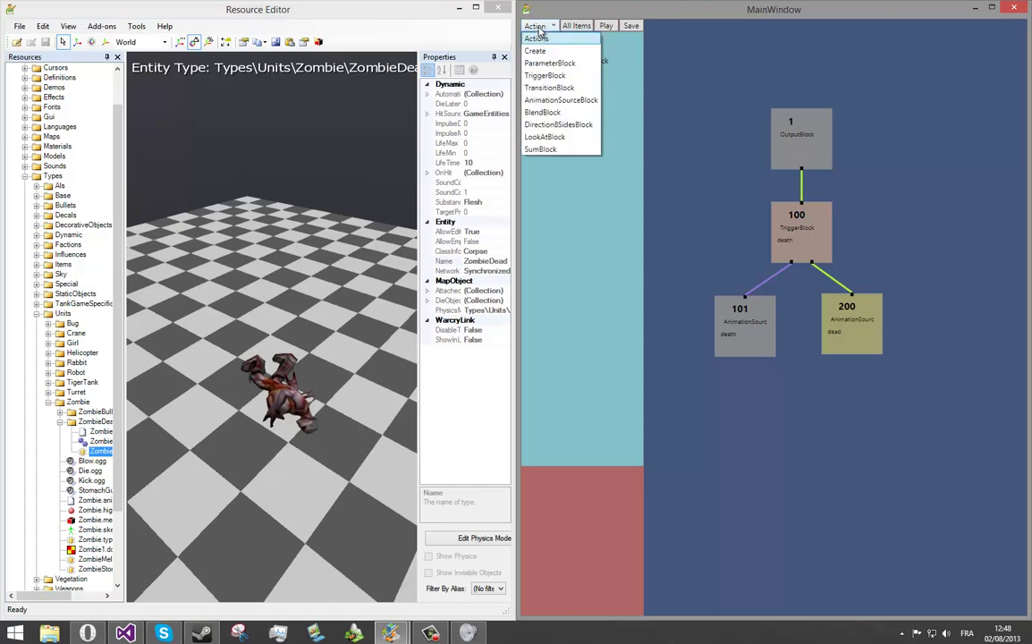
pyautogui.click(555, 87)
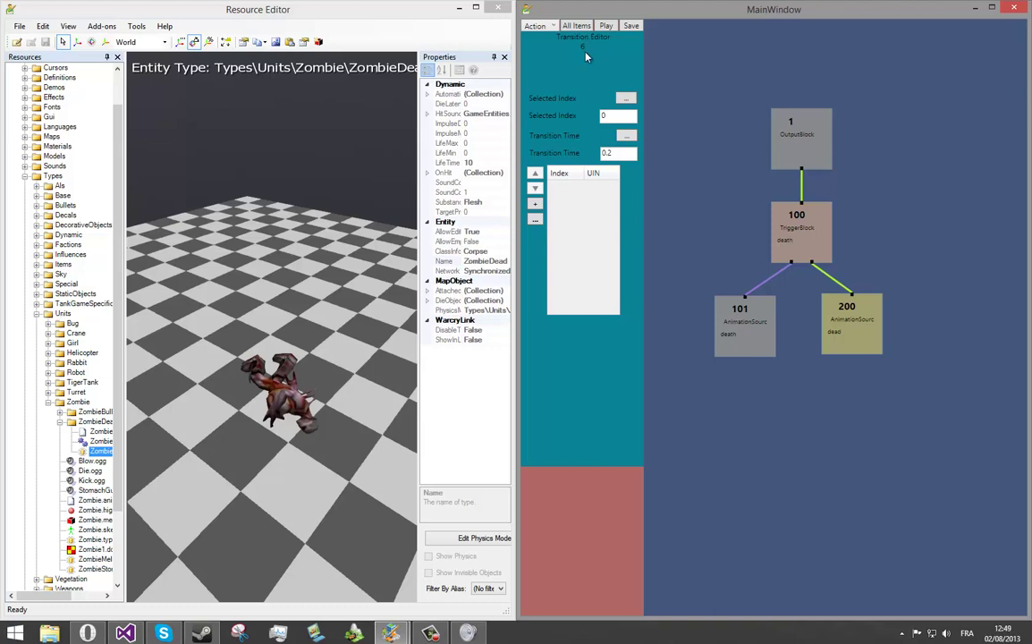
pyautogui.click(537, 208)
pyautogui.click(529, 61)
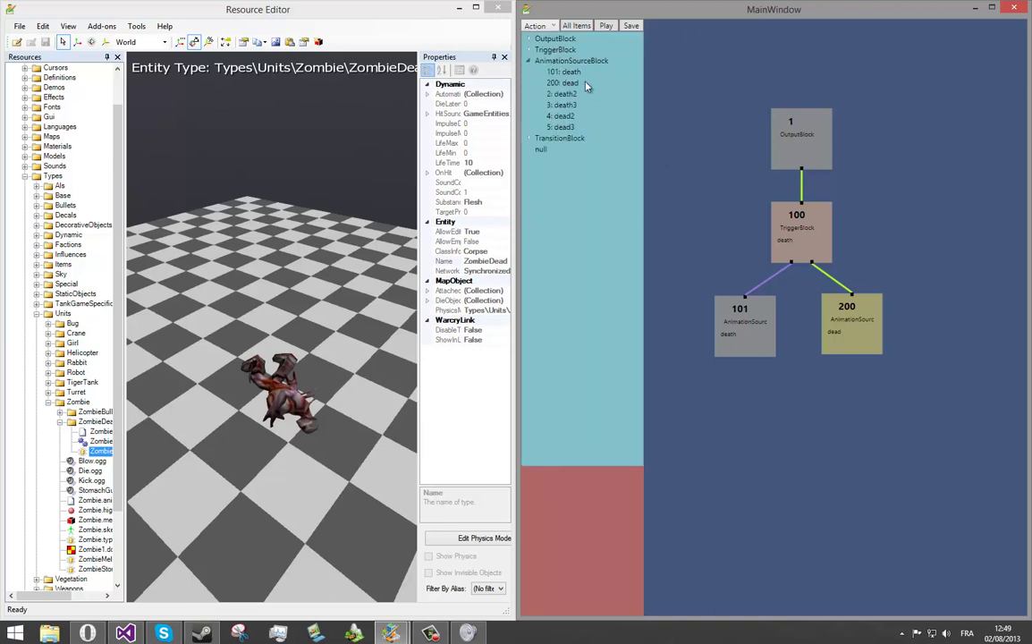
pyautogui.doubleClick(565, 72)
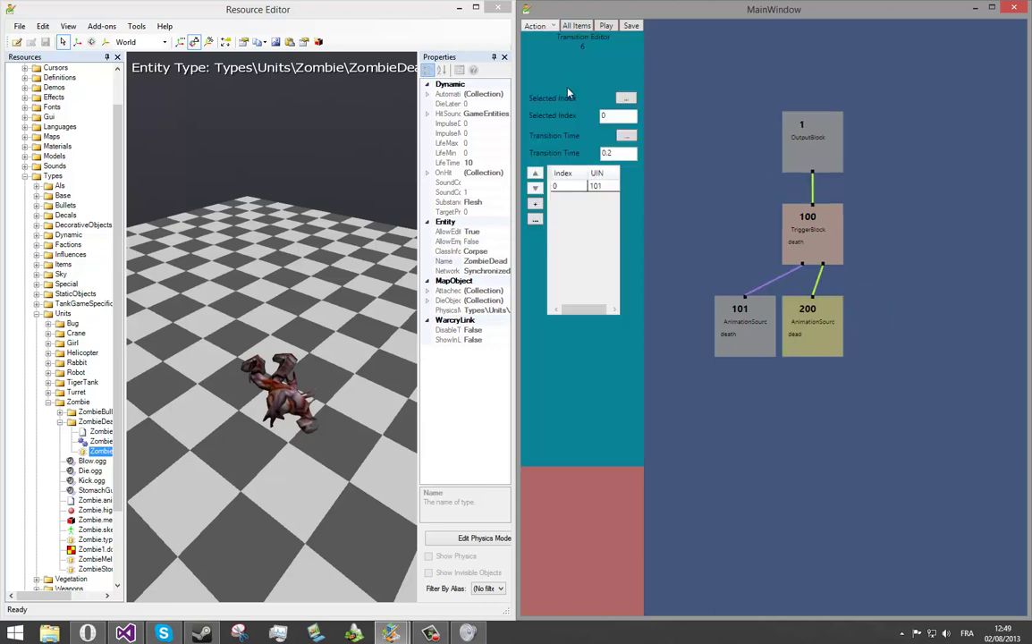
# Step: Add 2: death2 and 3: death3 to block 6's transition list
pyautogui.click(535, 204)
pyautogui.click(531, 63)
pyautogui.doubleClick(560, 114)
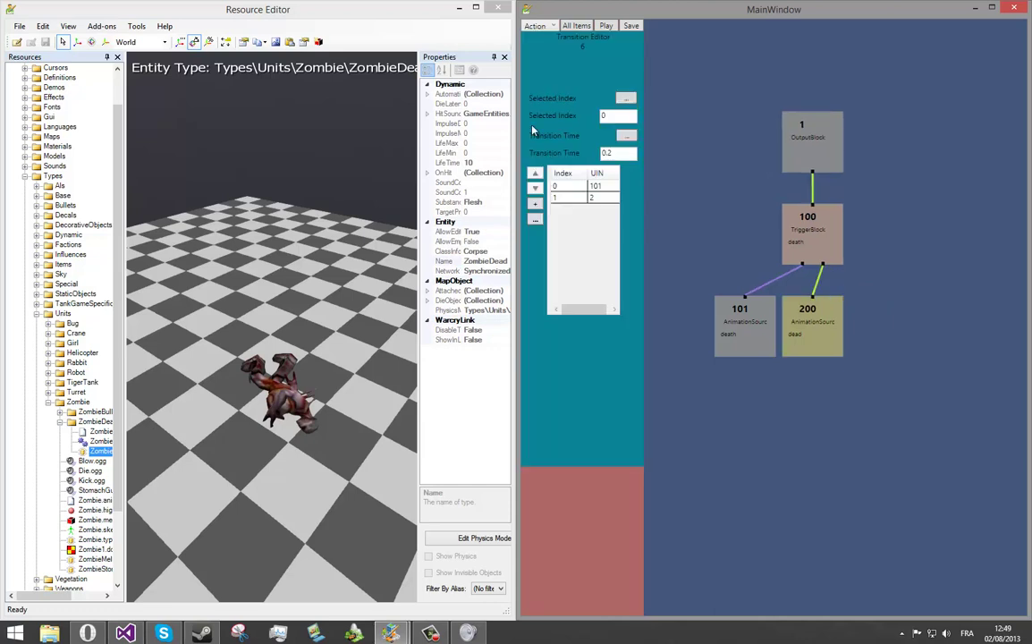
pyautogui.click(535, 204)
pyautogui.click(533, 62)
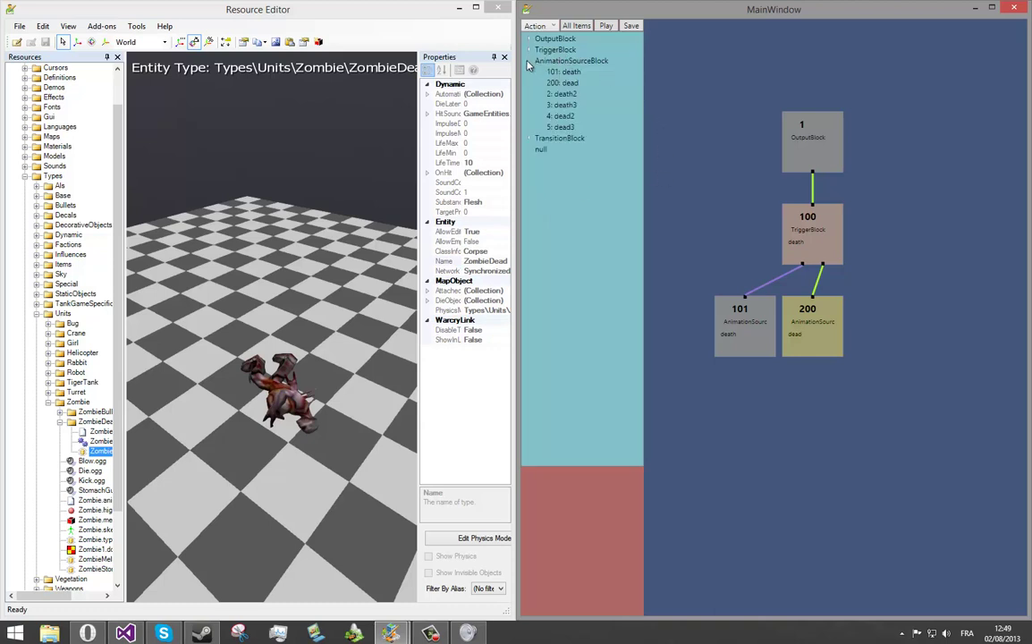
pyautogui.doubleClick(558, 105)
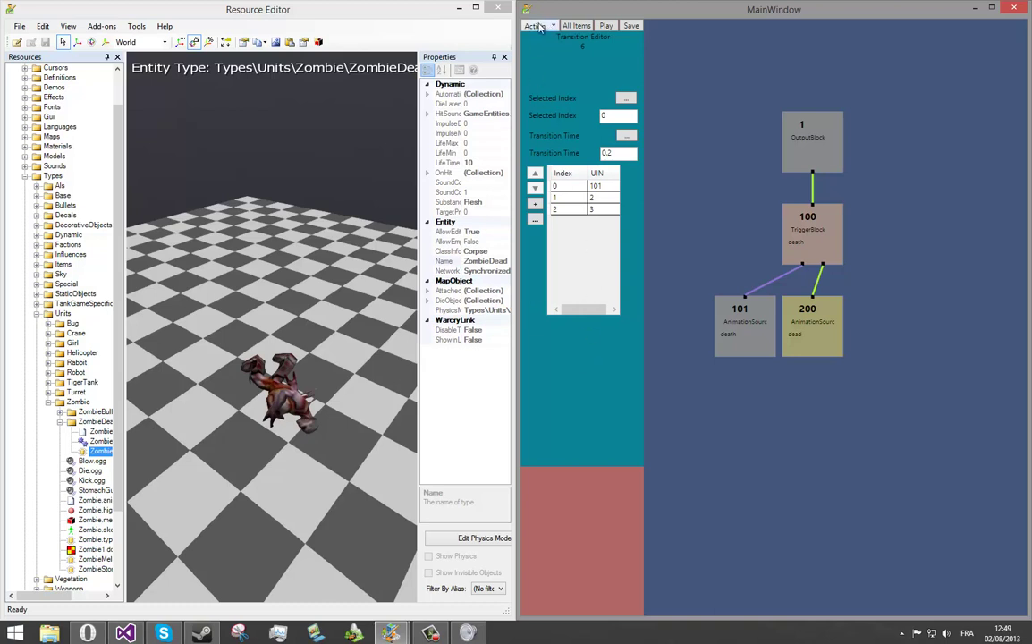
# Step: Create transition block 7 and add 200: dead as its first source
pyautogui.click(536, 27)
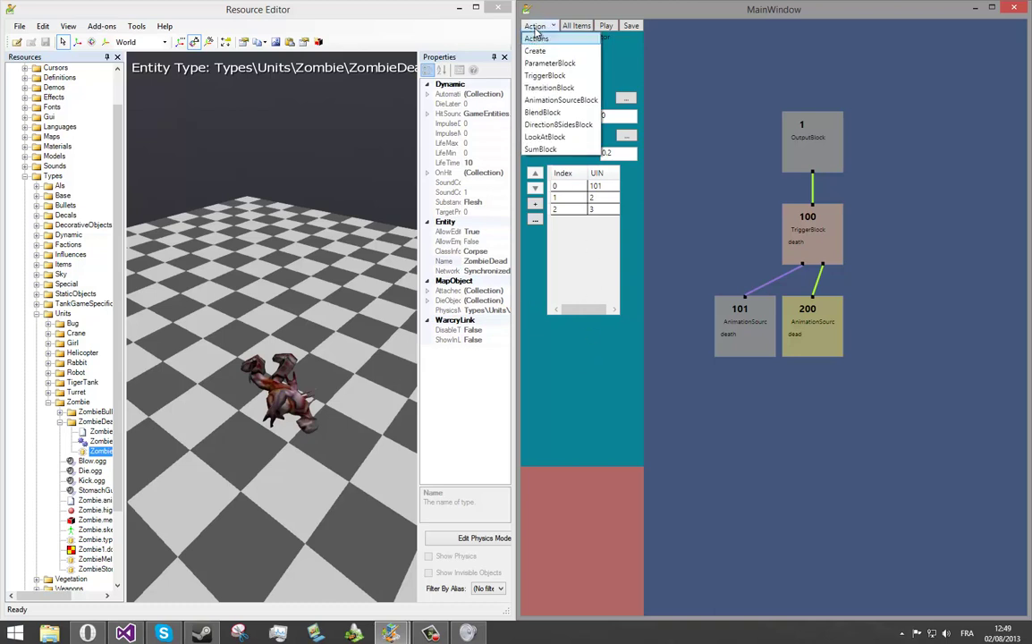
pyautogui.click(549, 89)
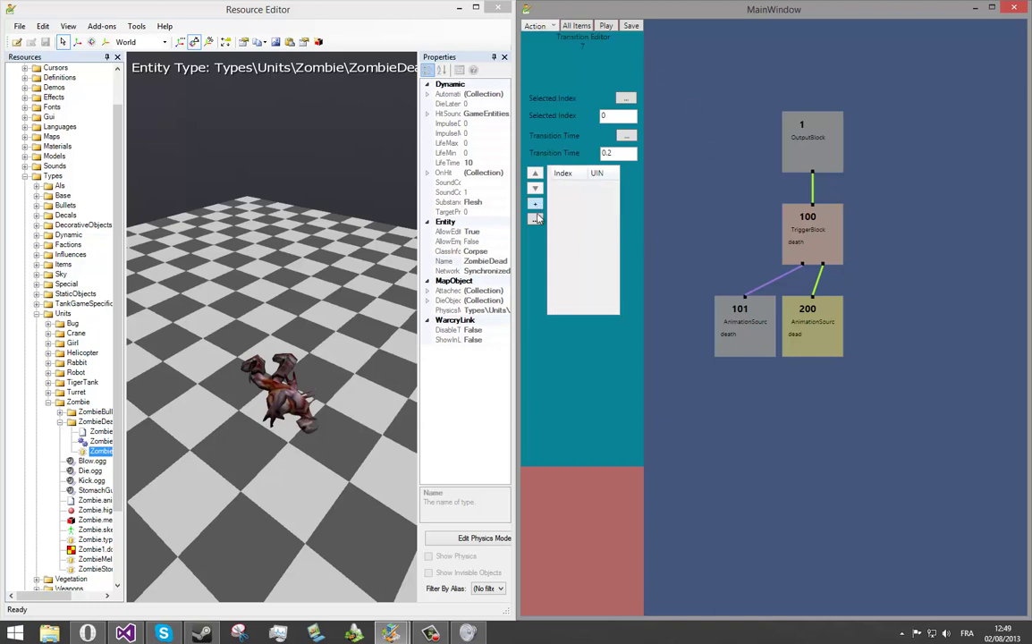
pyautogui.click(529, 62)
pyautogui.click(548, 93)
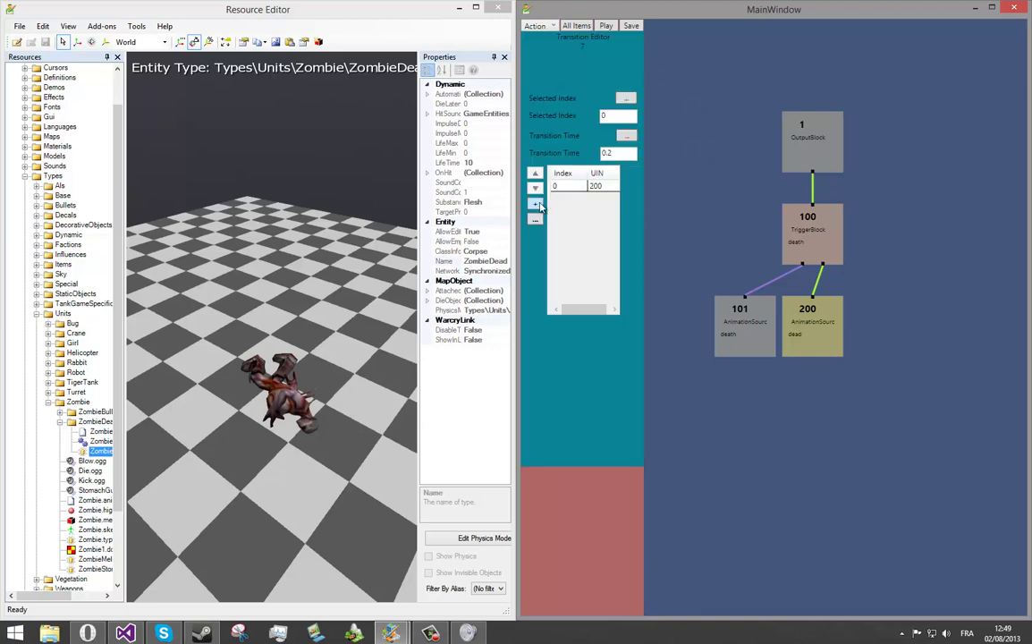
# Step: Add 4: dead2 and 5: dead3 to block 7's transition list
pyautogui.click(528, 62)
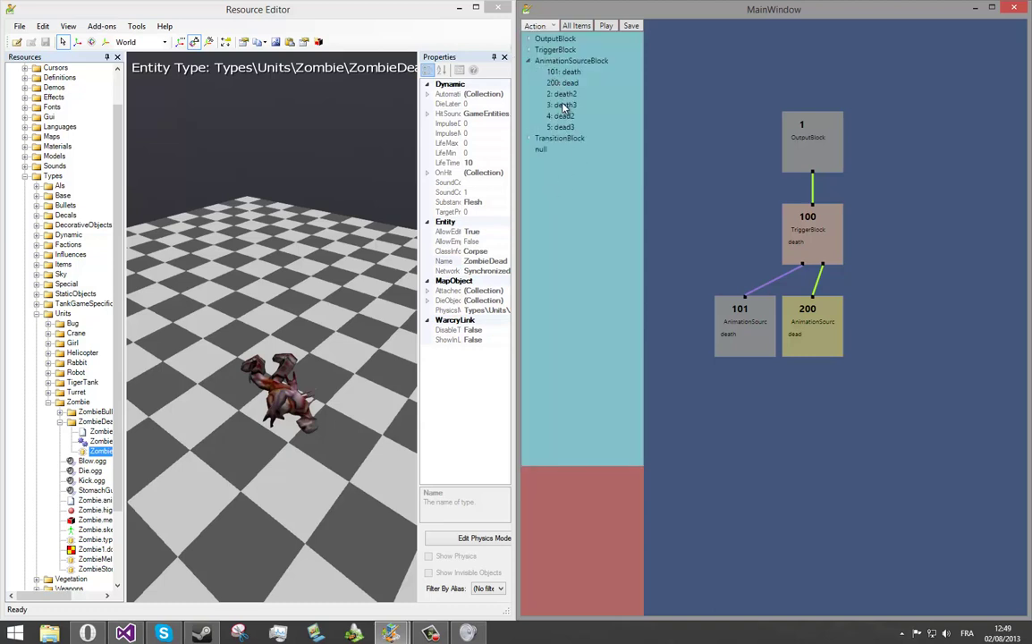
pyautogui.click(564, 117)
pyautogui.click(534, 26)
pyautogui.click(534, 26)
pyautogui.click(549, 68)
pyautogui.click(530, 63)
pyautogui.click(563, 127)
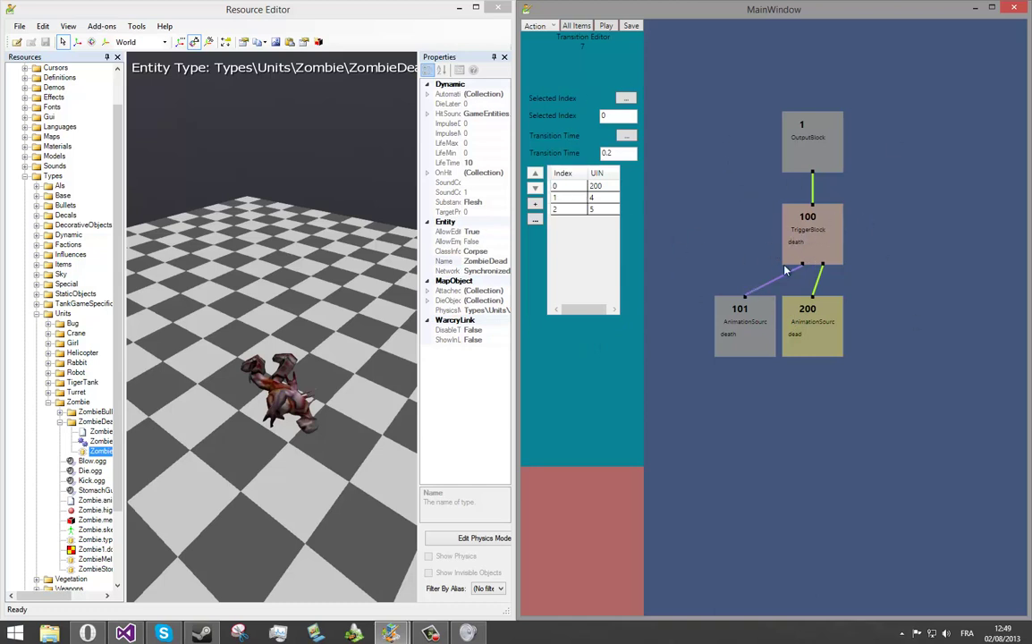
# Step: Set trigger 100's On Source to TransitionBlock 6 and Off Source to TransitionBlock 7
pyautogui.click(814, 234)
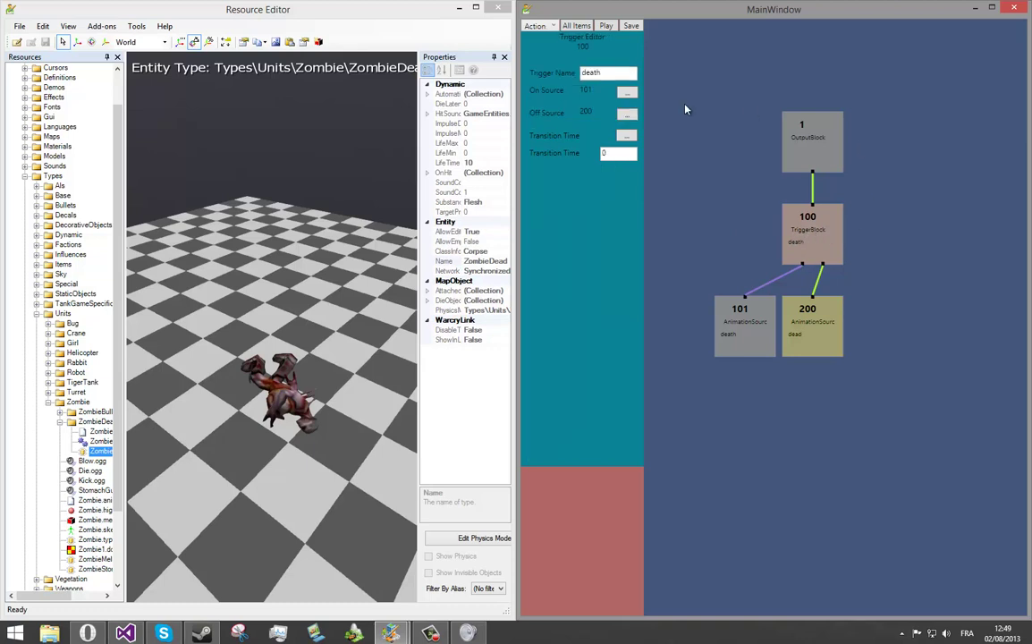
pyautogui.click(628, 93)
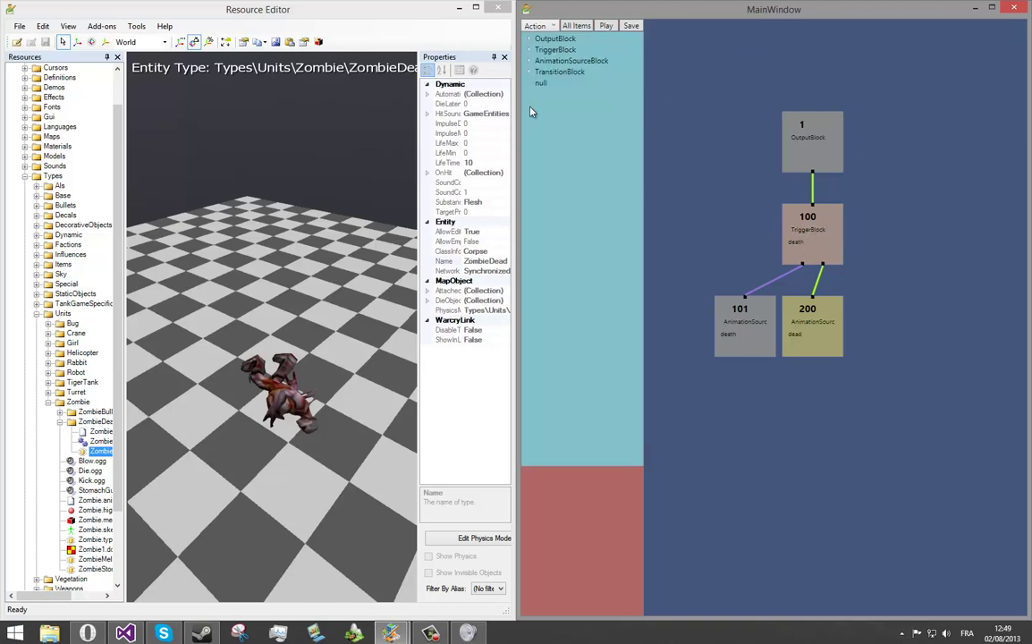
pyautogui.click(529, 72)
pyautogui.doubleClick(551, 83)
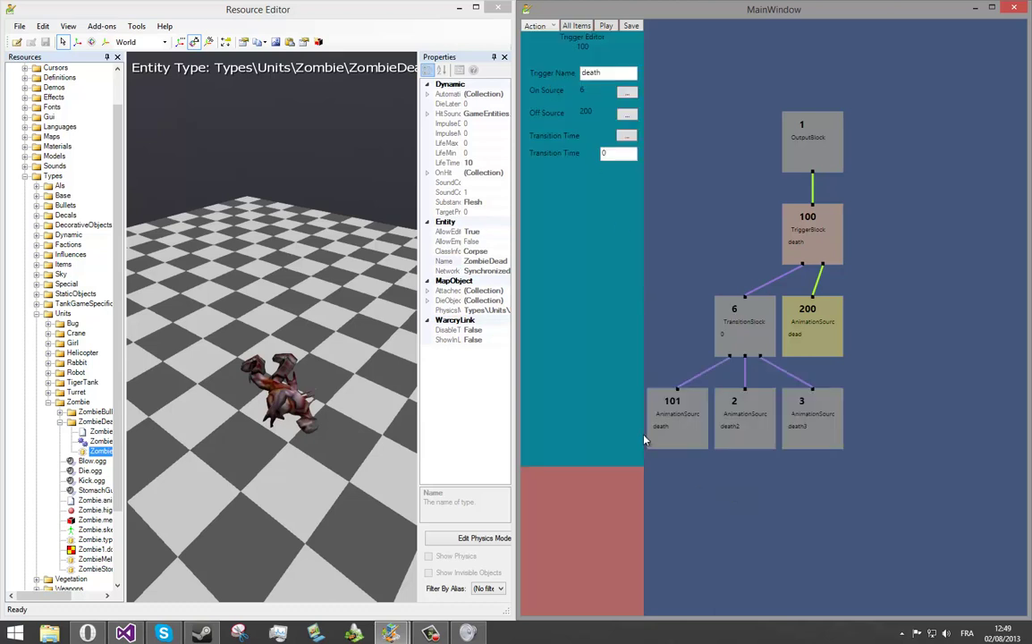
pyautogui.click(626, 113)
pyautogui.click(528, 72)
pyautogui.doubleClick(552, 97)
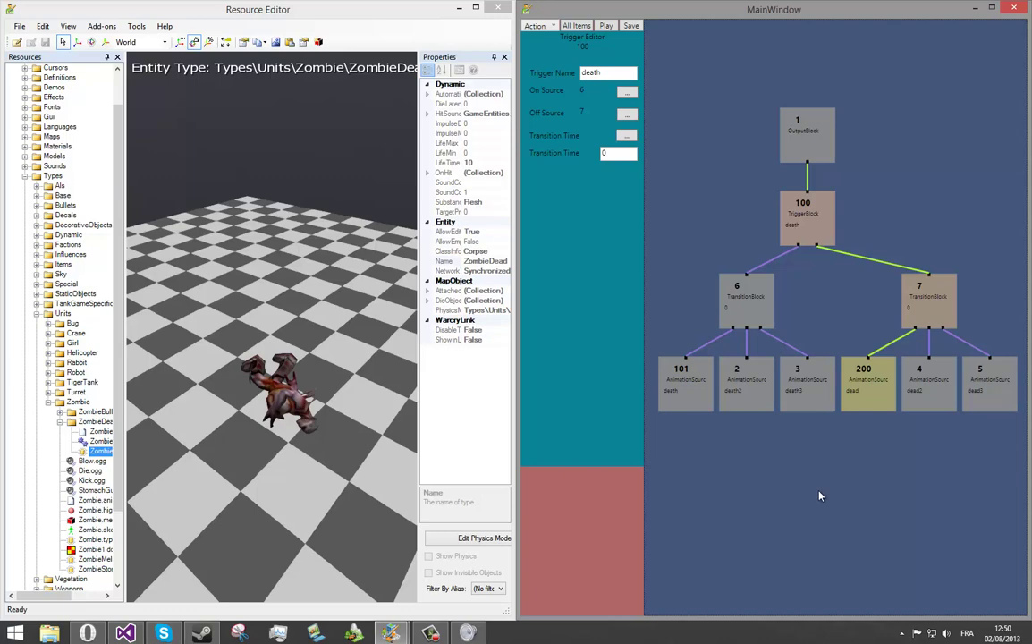
# Step: Preview the trigger, then set Selected Index to 1 in transition blocks 6 and 7
pyautogui.click(796, 223)
pyautogui.click(741, 297)
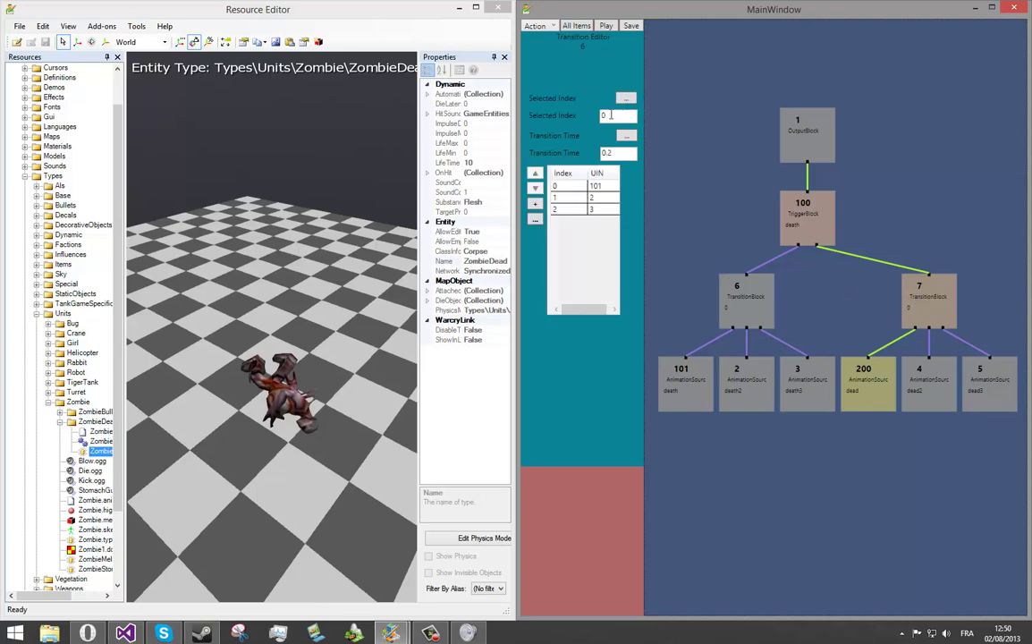
pyautogui.write('1')
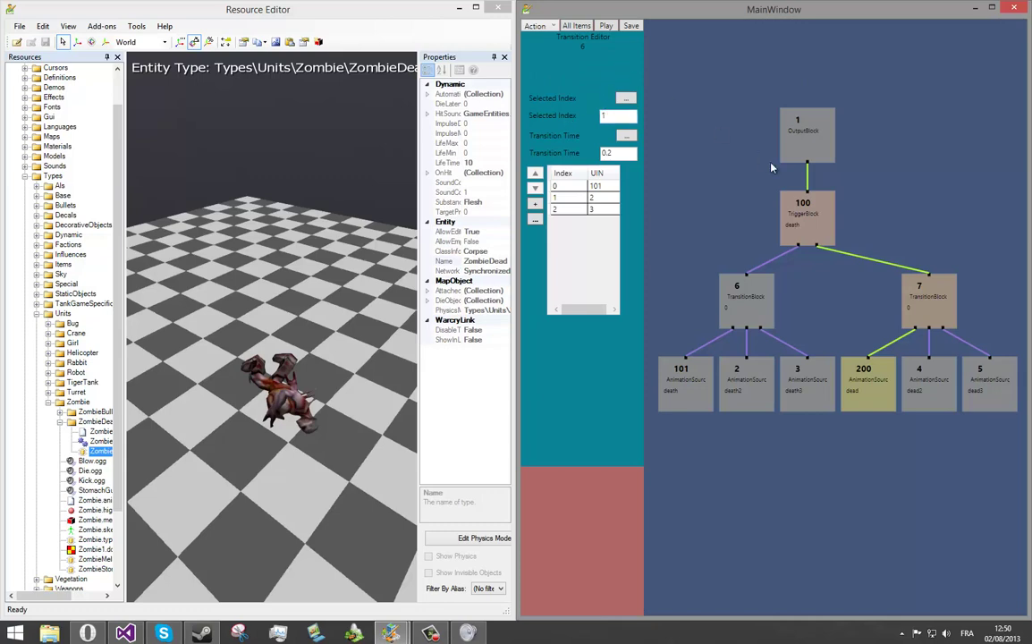
pyautogui.click(823, 260)
pyautogui.write('1')
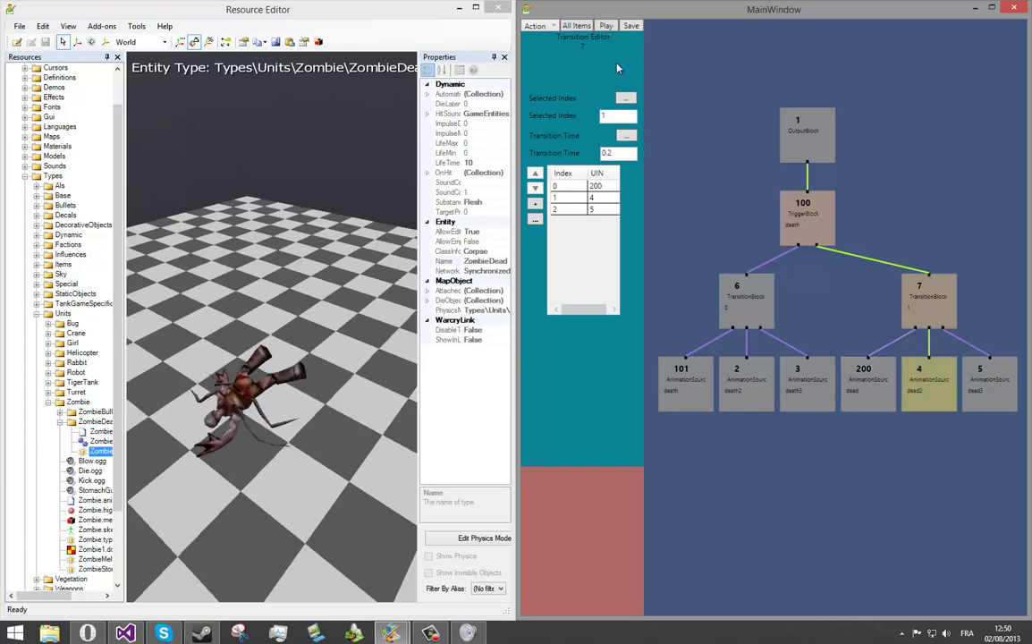
# Step: Toggle trigger 100 repeatedly to compare the death2 and dead2 animations
pyautogui.click(803, 224)
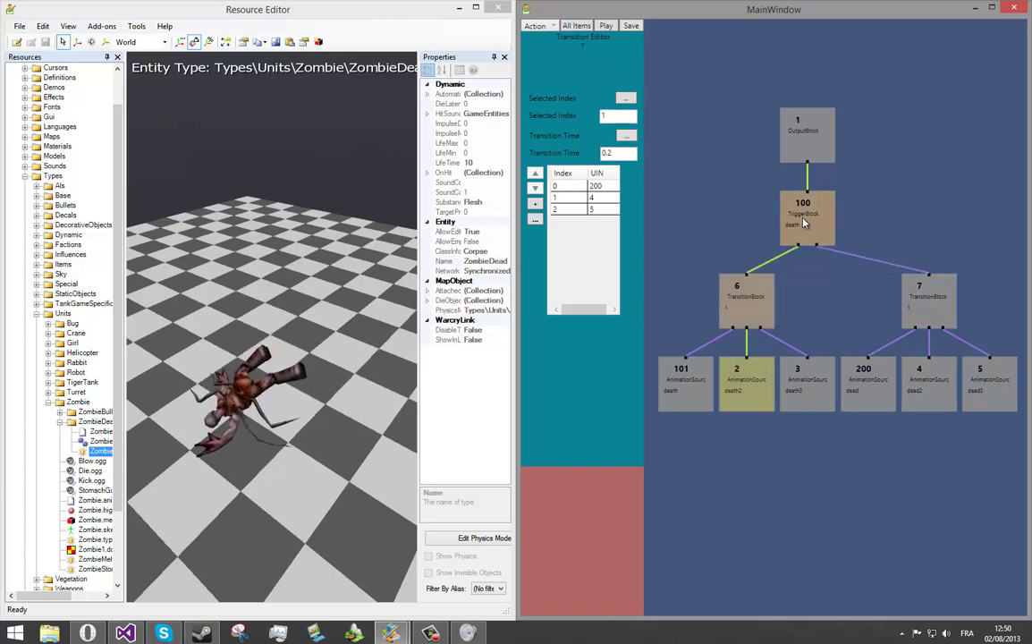
pyautogui.click(804, 224)
pyautogui.click(803, 224)
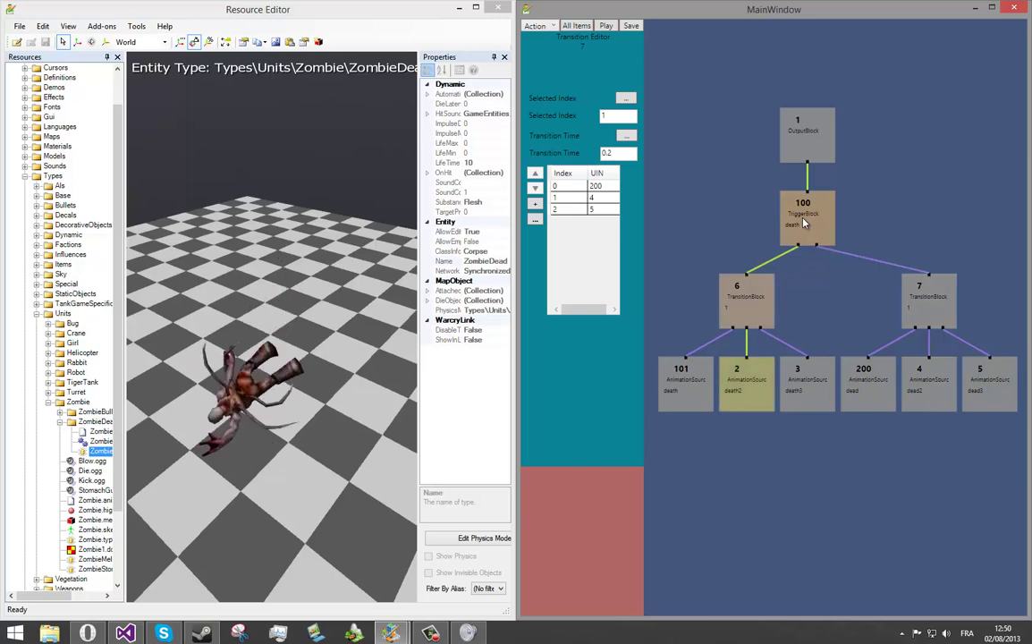
pyautogui.click(803, 224)
pyautogui.click(803, 224)
# Step: Set both transition blocks to index 2 and toggle the trigger between death3 and dead3
pyautogui.click(804, 224)
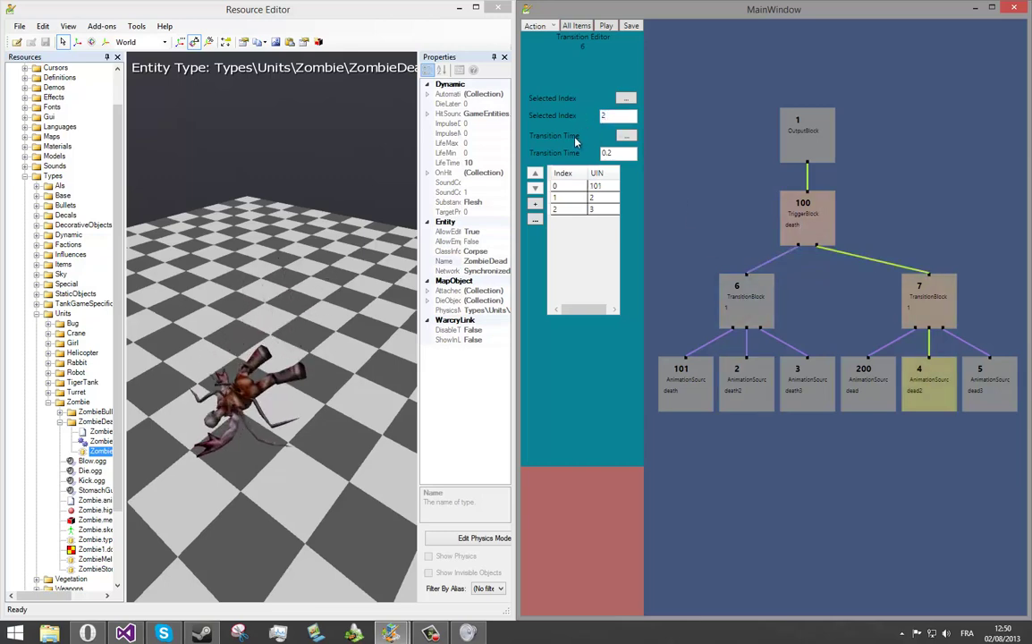
pyautogui.click(914, 300)
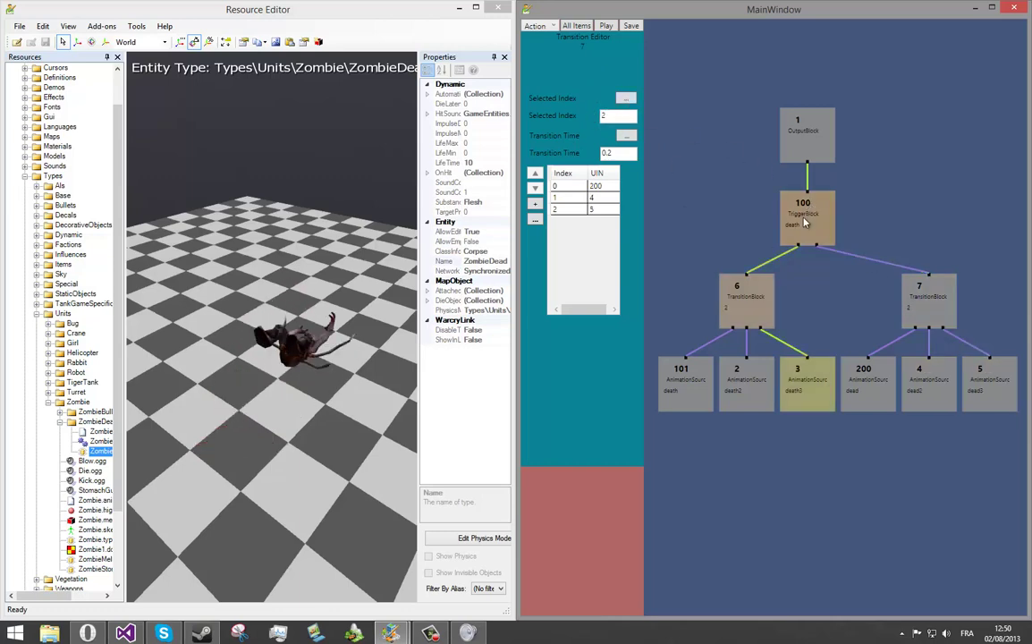
pyautogui.click(804, 224)
pyautogui.click(804, 223)
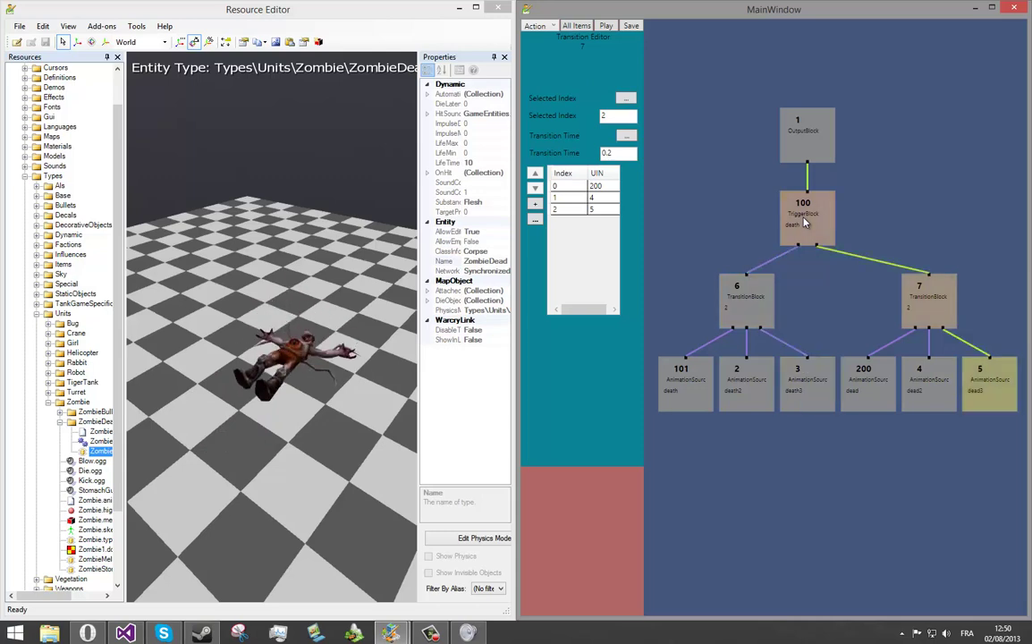
pyautogui.click(805, 224)
pyautogui.click(805, 224)
# Step: Create a new parameter block named deathnumber in the animation tree
pyautogui.click(535, 25)
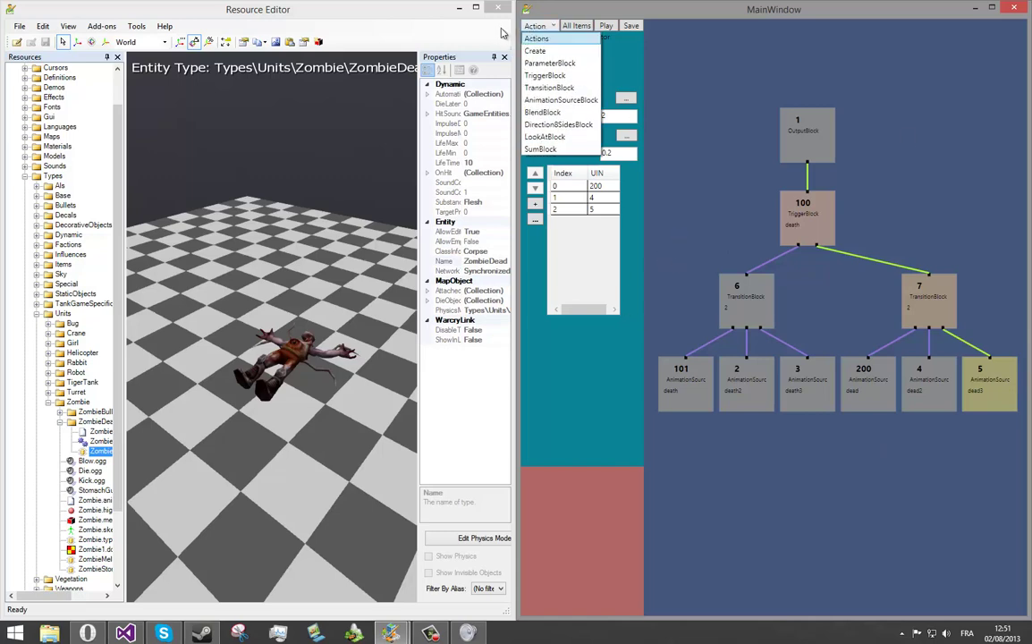
pyautogui.click(549, 63)
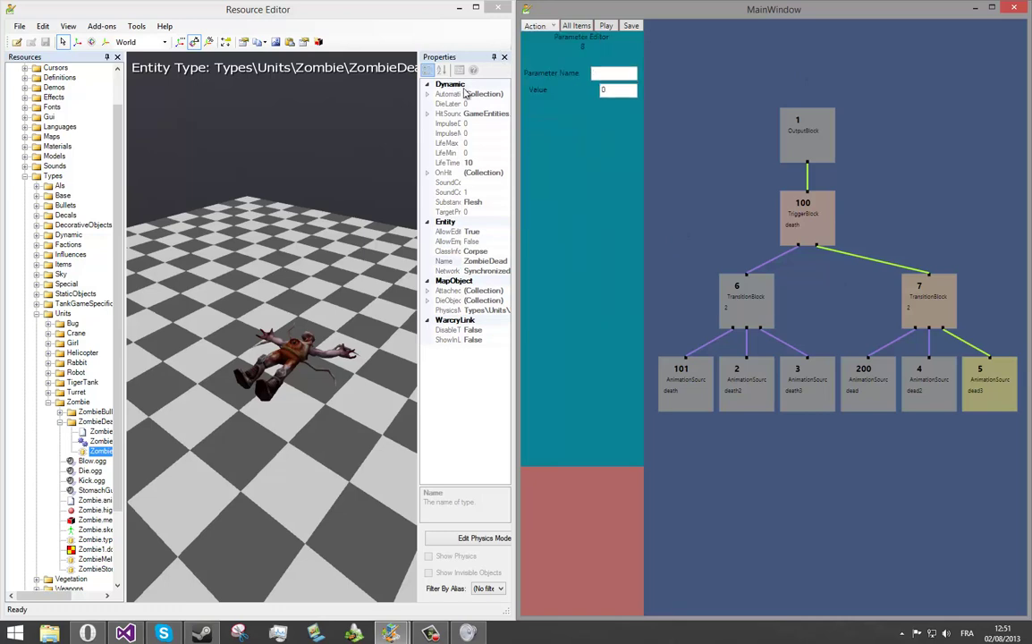
pyautogui.click(615, 74)
pyautogui.write('deathnumber')
# Step: Drive the selected index of transition blocks 6 and 7 with the deathnumber parameter
pyautogui.click(740, 306)
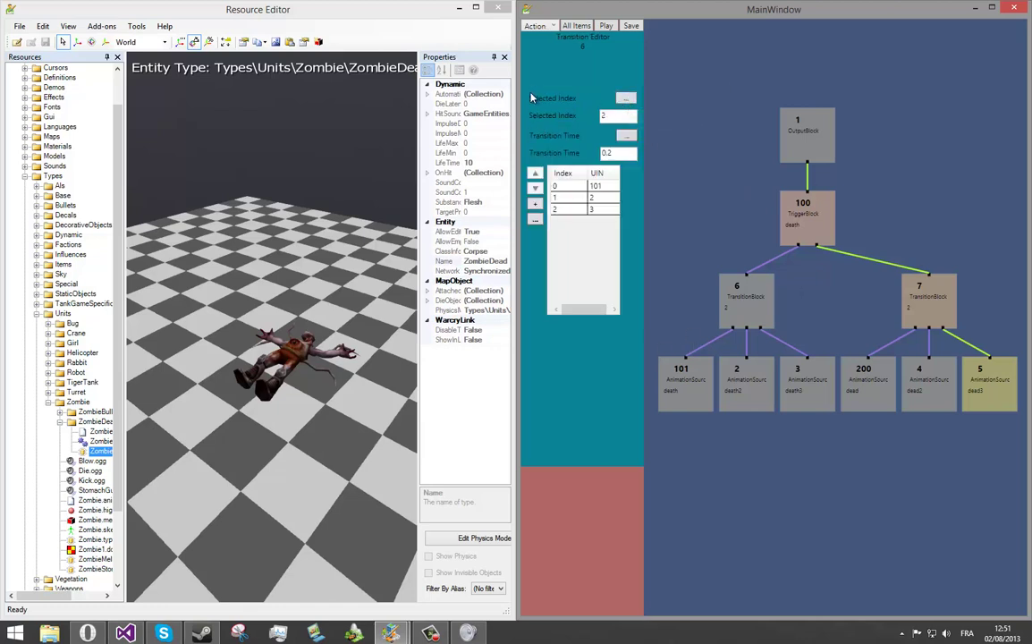
pyautogui.click(627, 99)
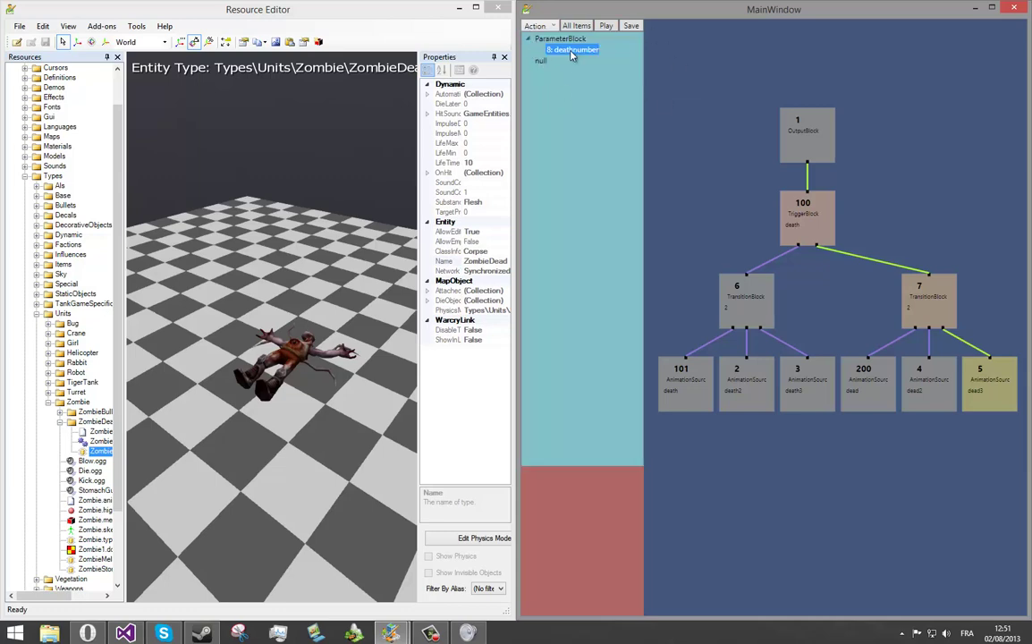
pyautogui.doubleClick(542, 51)
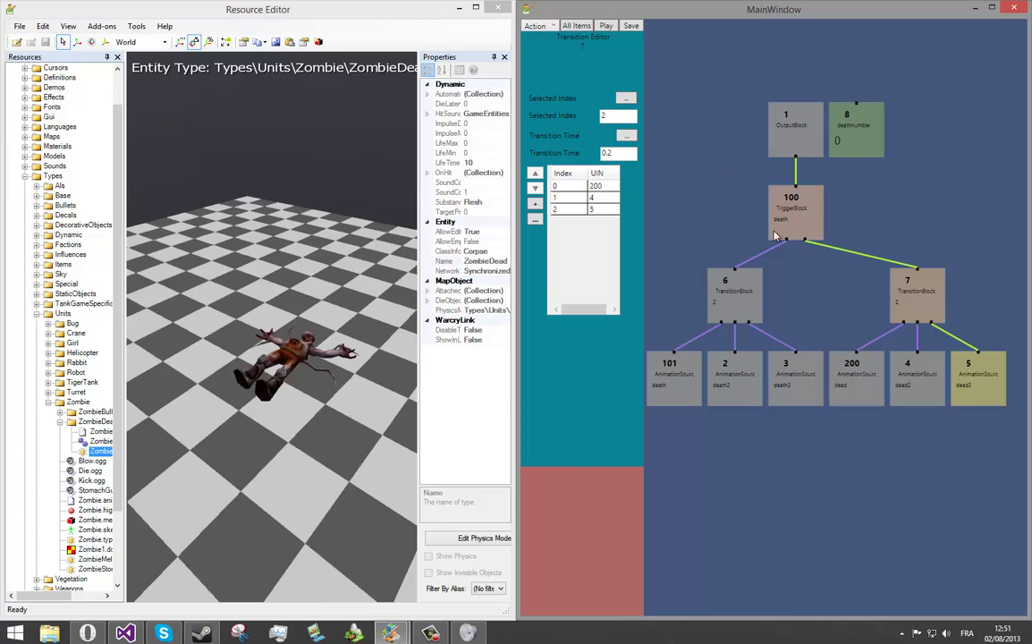
pyautogui.click(626, 99)
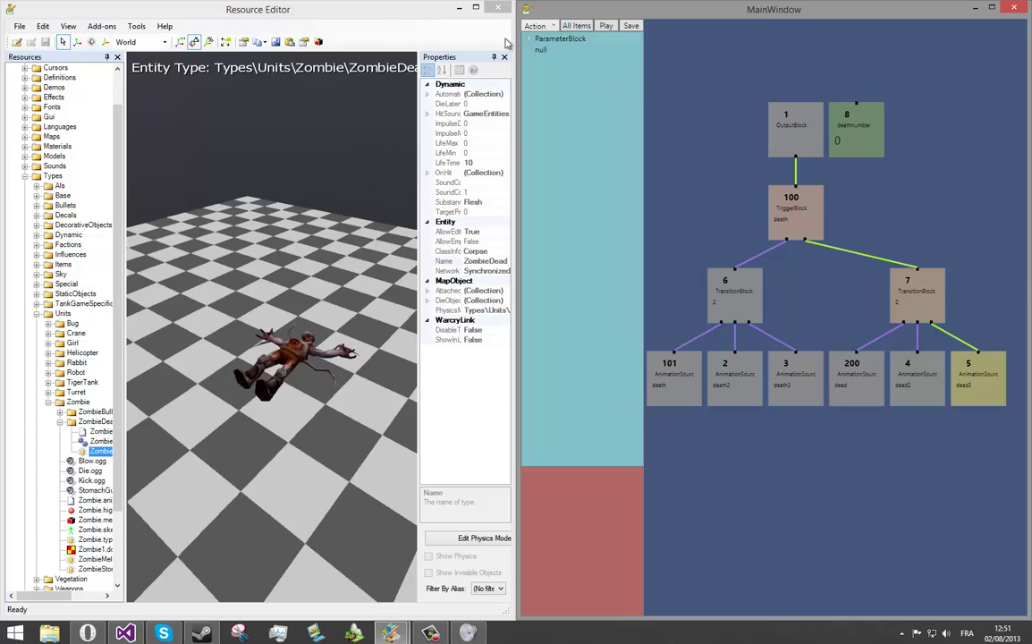
pyautogui.doubleClick(555, 51)
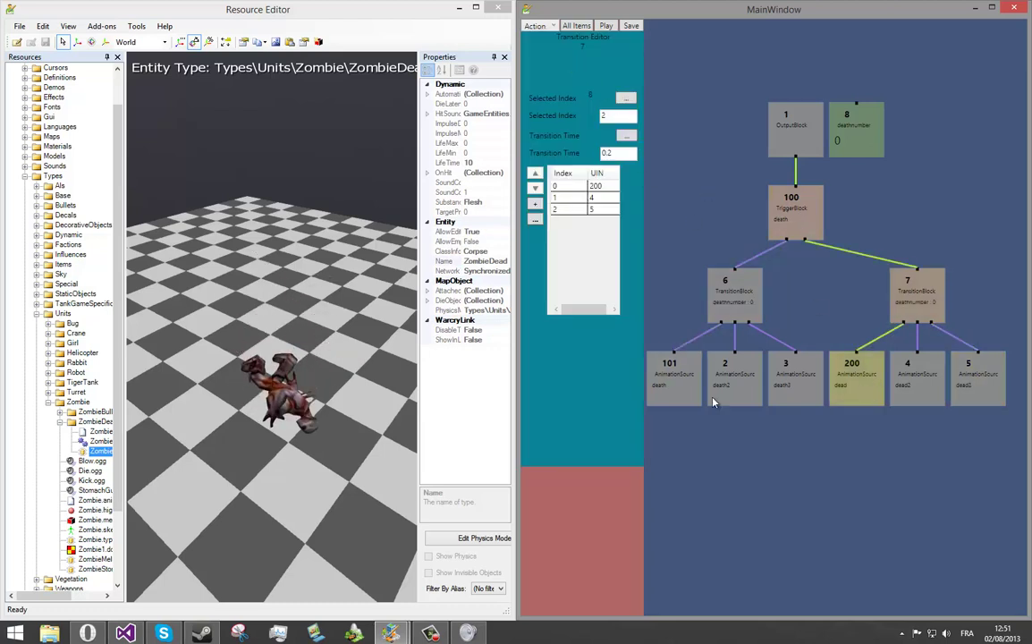
# Step: Set the deathnumber parameter value to 1 and nudge transition block 7 slightly left
pyautogui.click(844, 133)
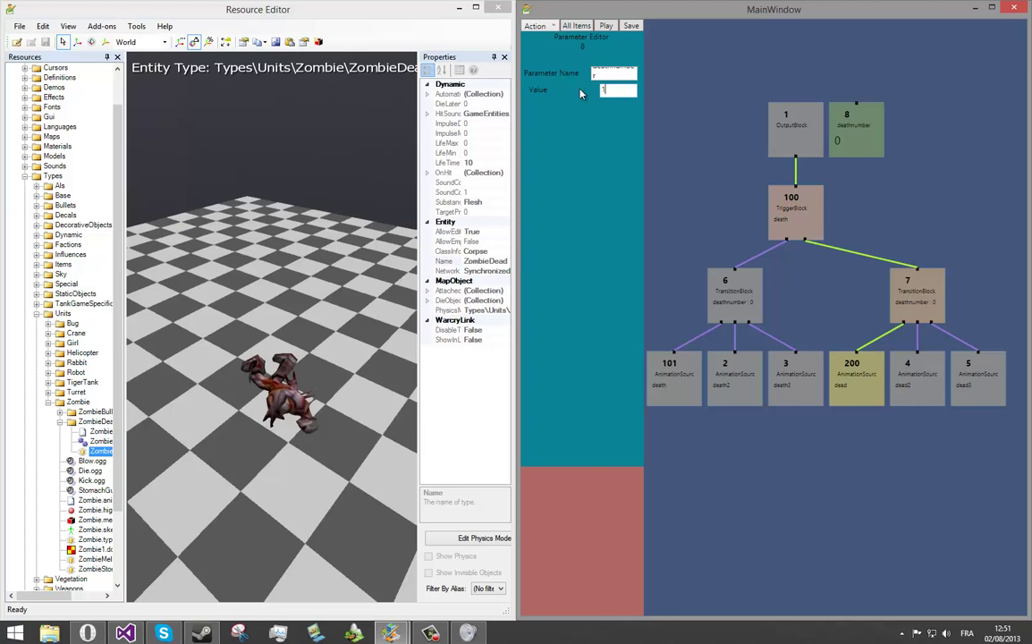
pyautogui.press('Return')
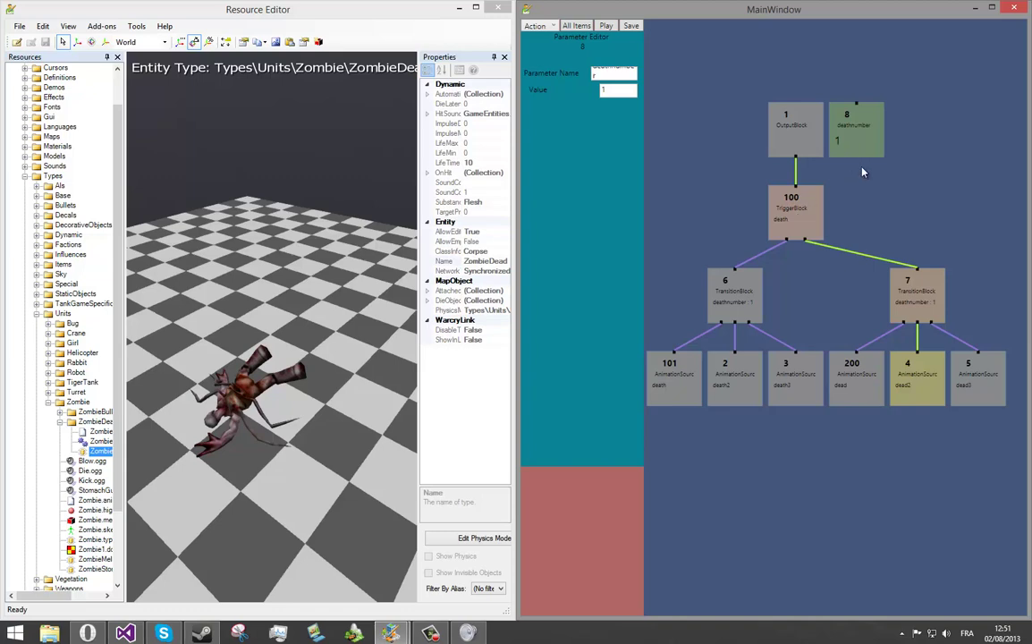
pyautogui.moveTo(919, 284); pyautogui.dragTo(914, 284)
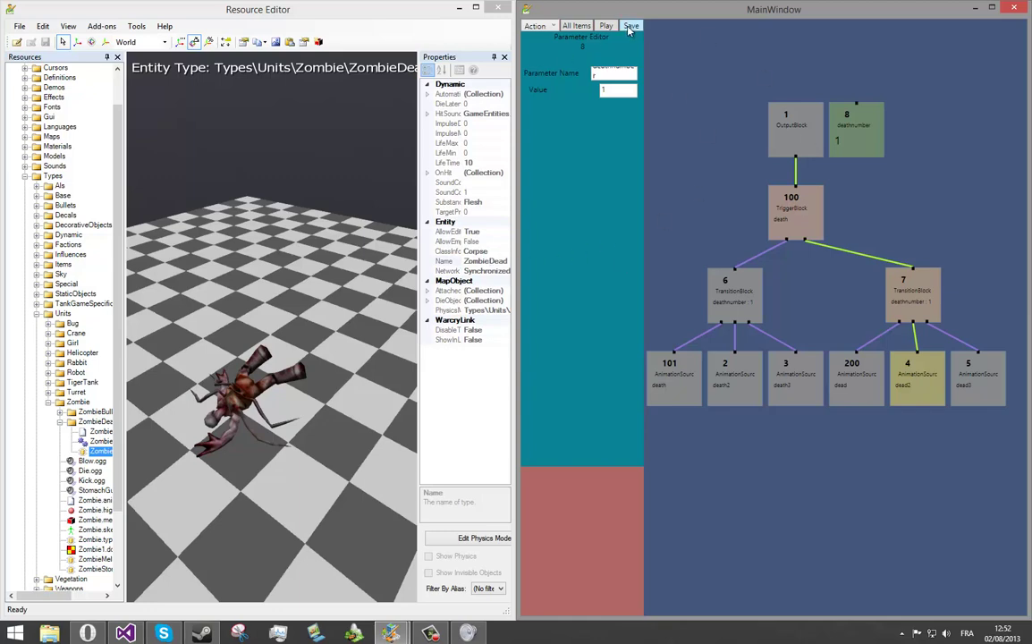
# Step: Close the animation tree editor and the Resource Editor
pyautogui.click(1015, 7)
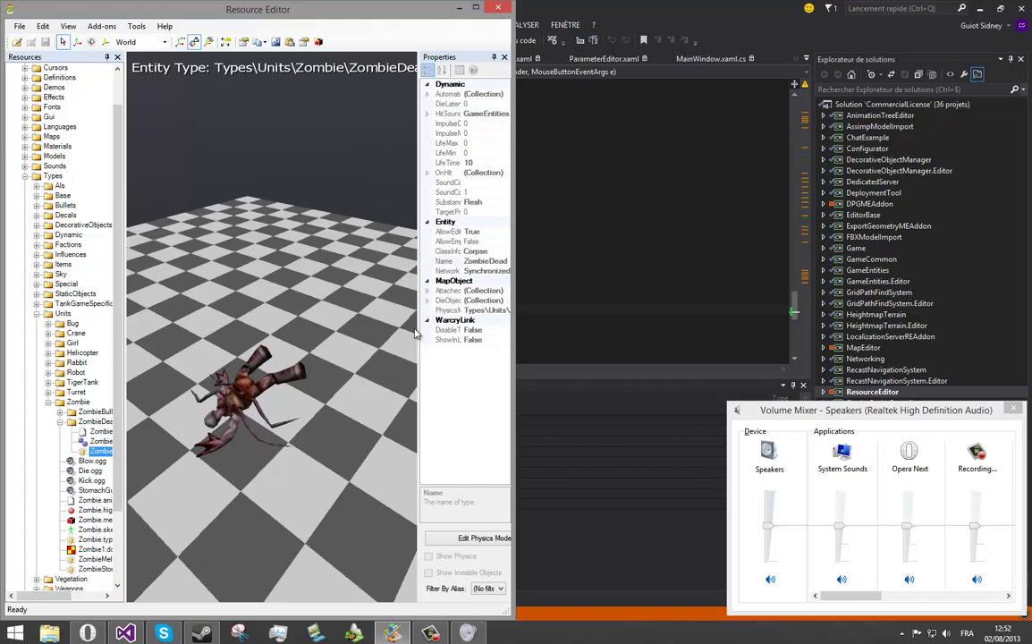
pyautogui.moveTo(417, 335); pyautogui.dragTo(425, 328)
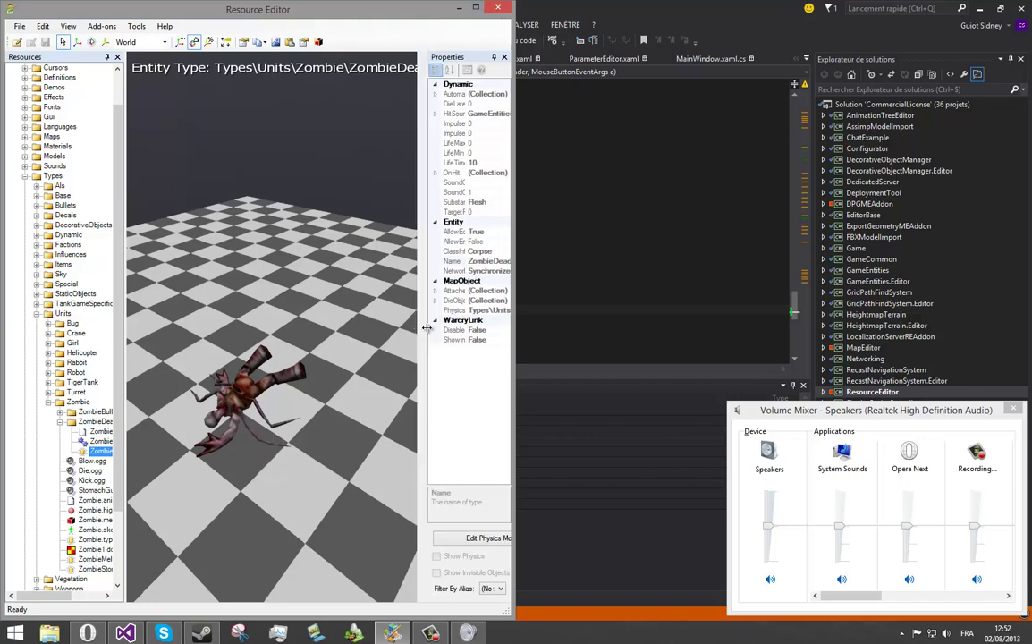
pyautogui.click(501, 9)
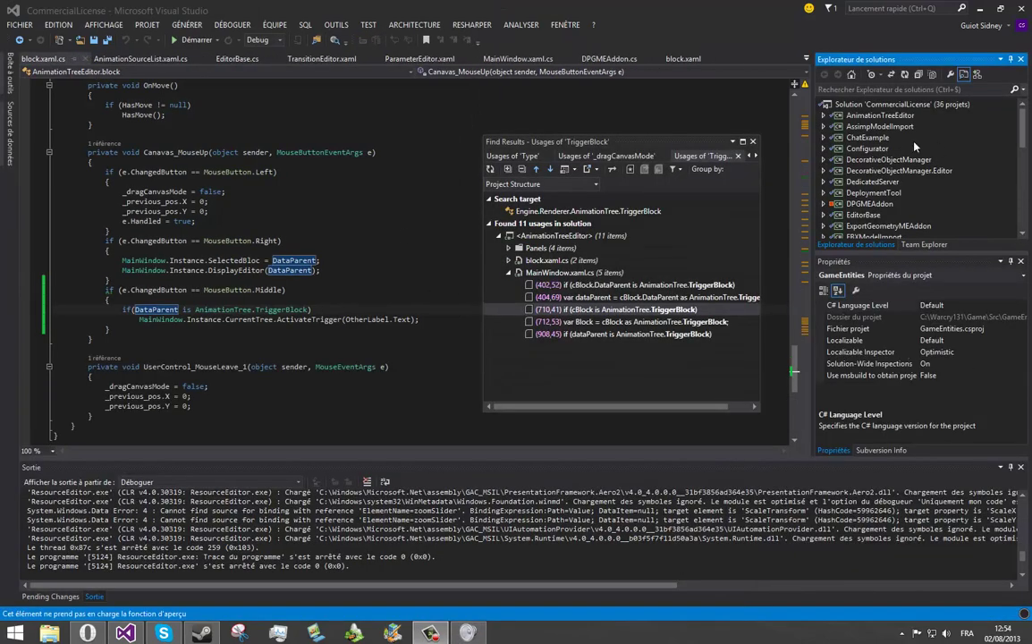
# Step: Close Find Results, expand the GameEntities project and select Corpse.cs
pyautogui.click(881, 115)
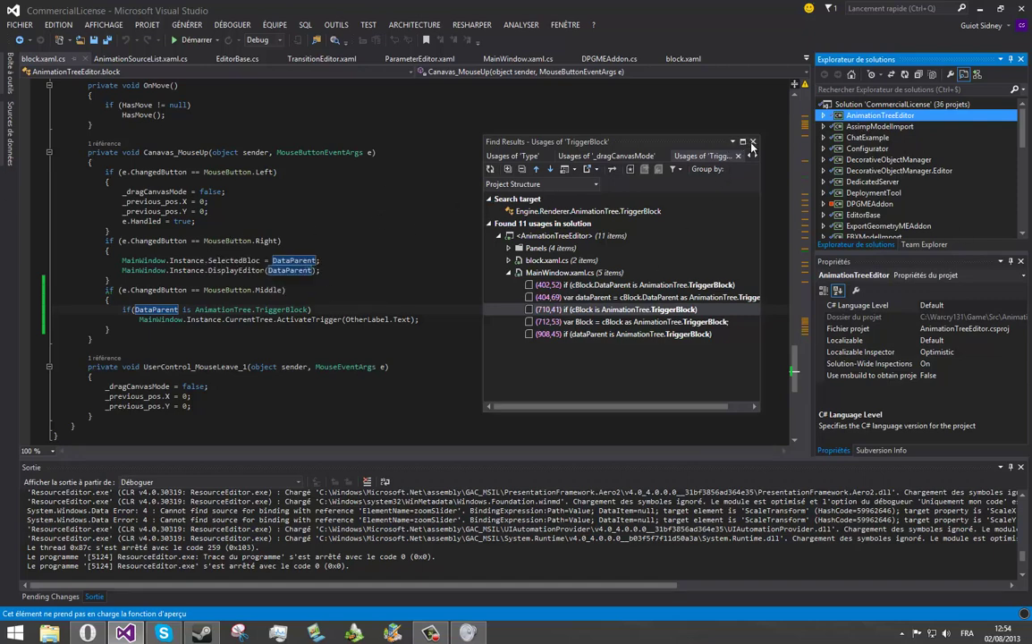
pyautogui.click(753, 141)
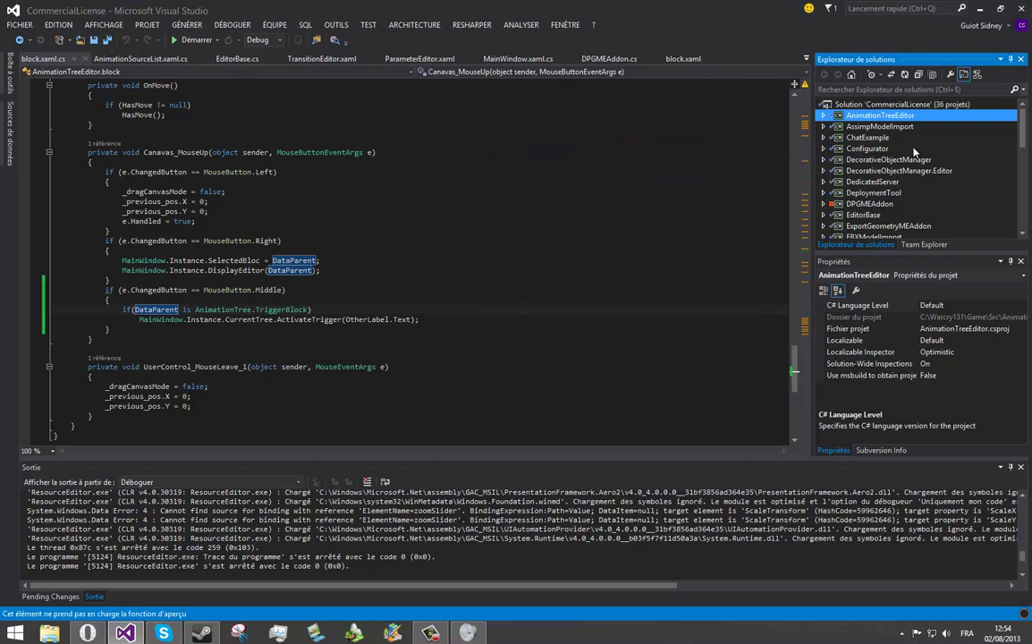
pyautogui.click(866, 138)
pyautogui.scroll(-2, 879, 149)
pyautogui.scroll(-1, 879, 148)
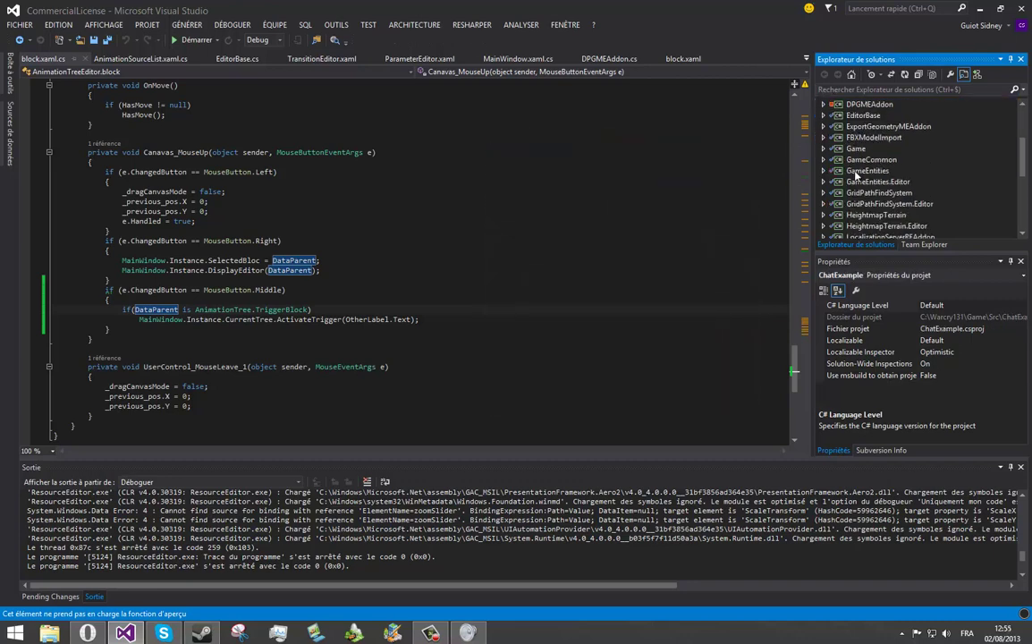
pyautogui.click(832, 171)
pyautogui.click(823, 172)
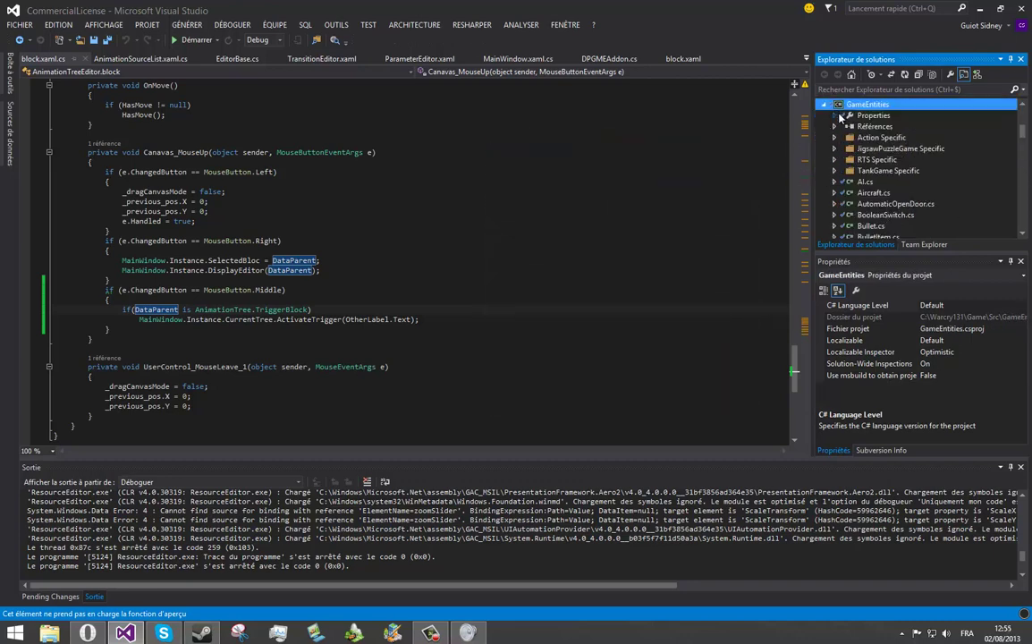
pyautogui.scroll(-1, 837, 183)
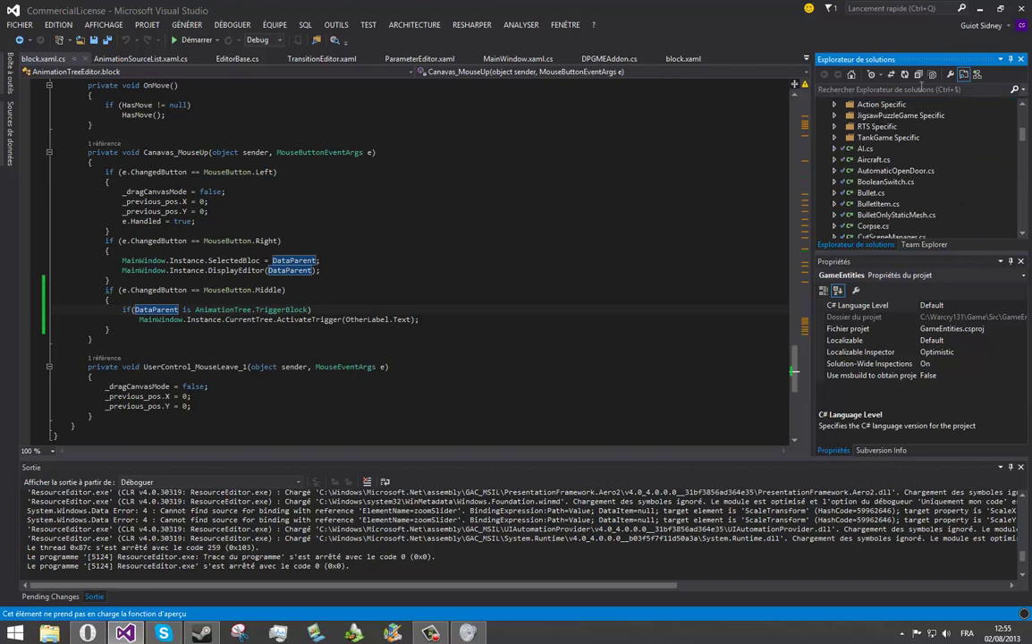
pyautogui.click(874, 227)
pyautogui.doubleClick(874, 227)
pyautogui.scroll(-1, 874, 206)
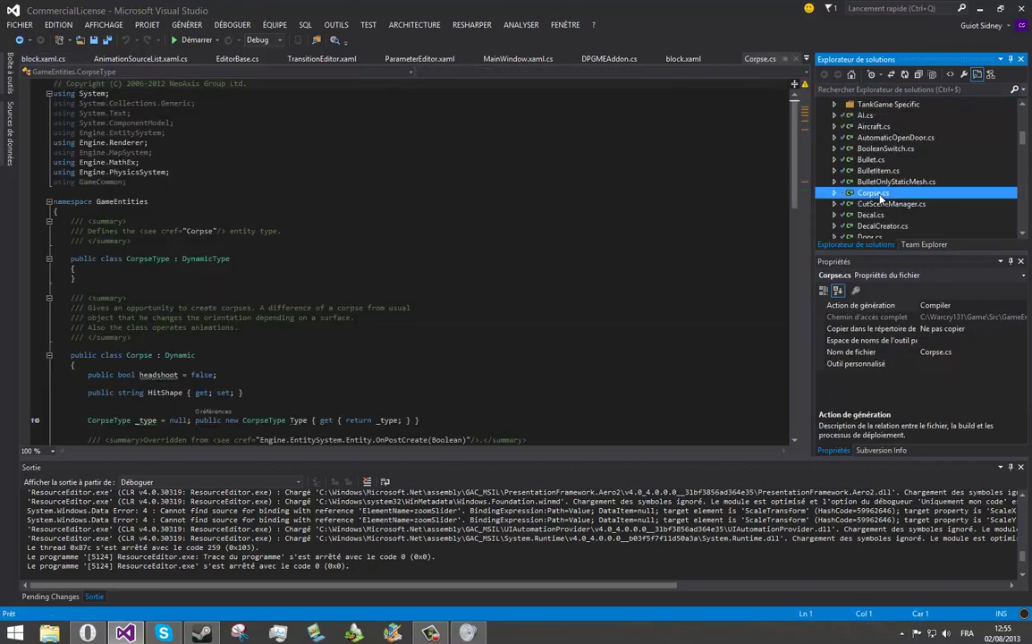
pyautogui.doubleClick(872, 198)
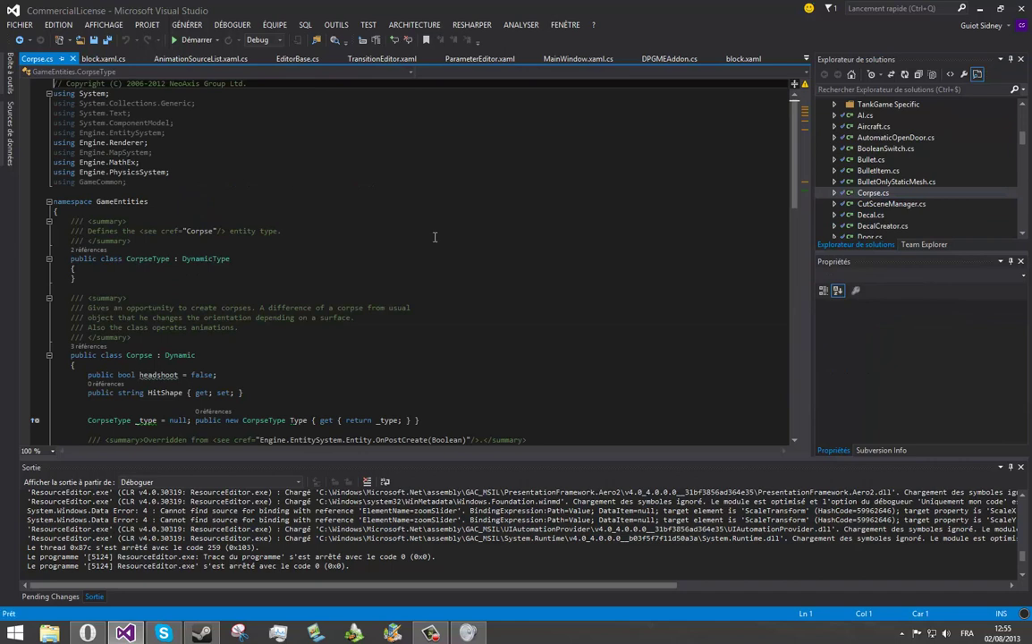
pyautogui.click(340, 273)
pyautogui.scroll(-2, 340, 274)
pyautogui.scroll(-2, 429, 232)
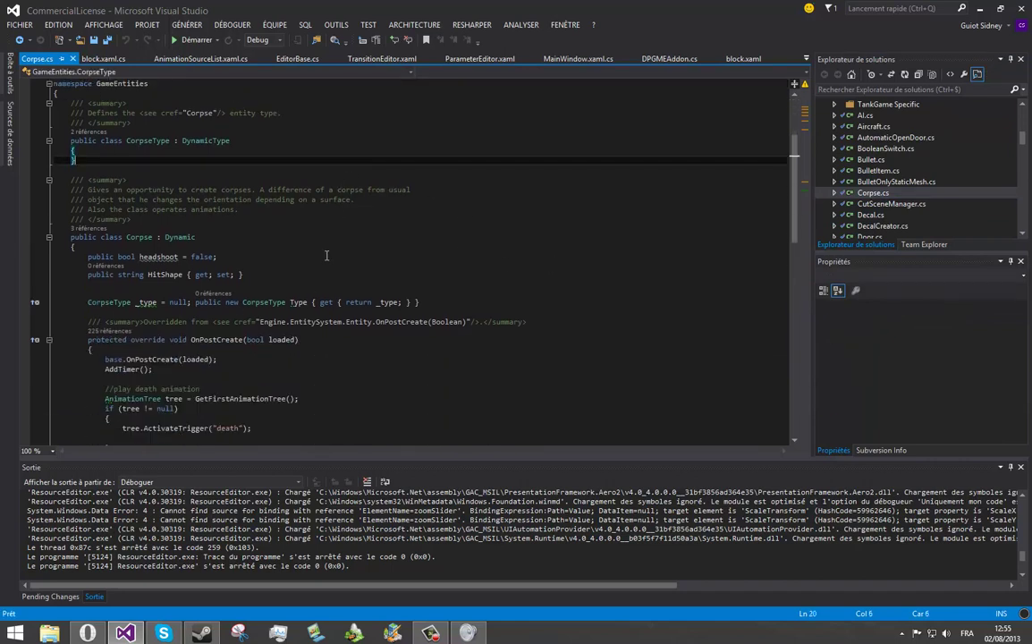
pyautogui.scroll(-3, 325, 257)
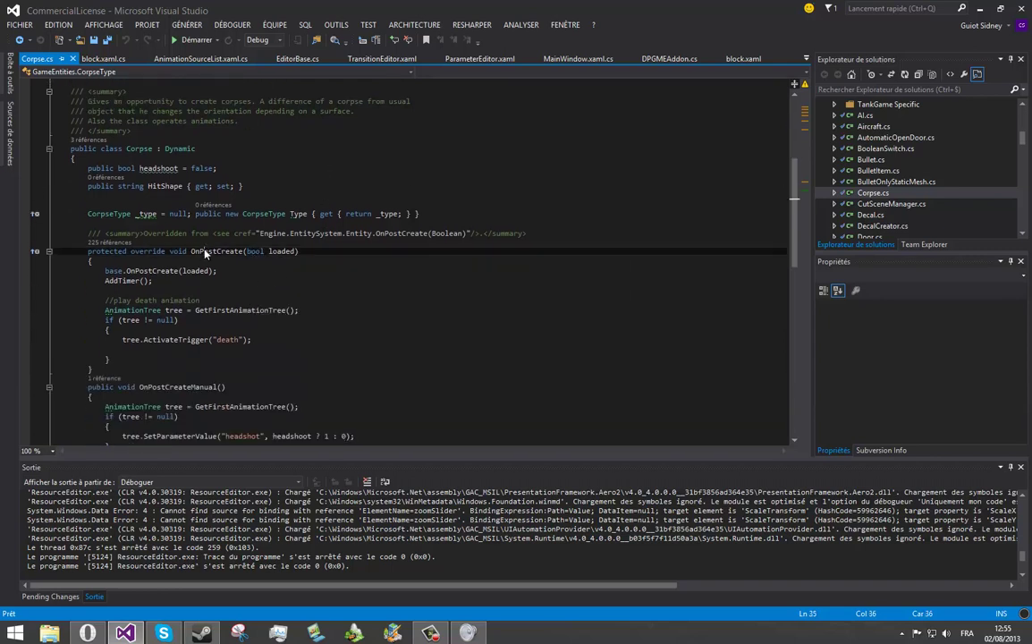
pyautogui.doubleClick(213, 252)
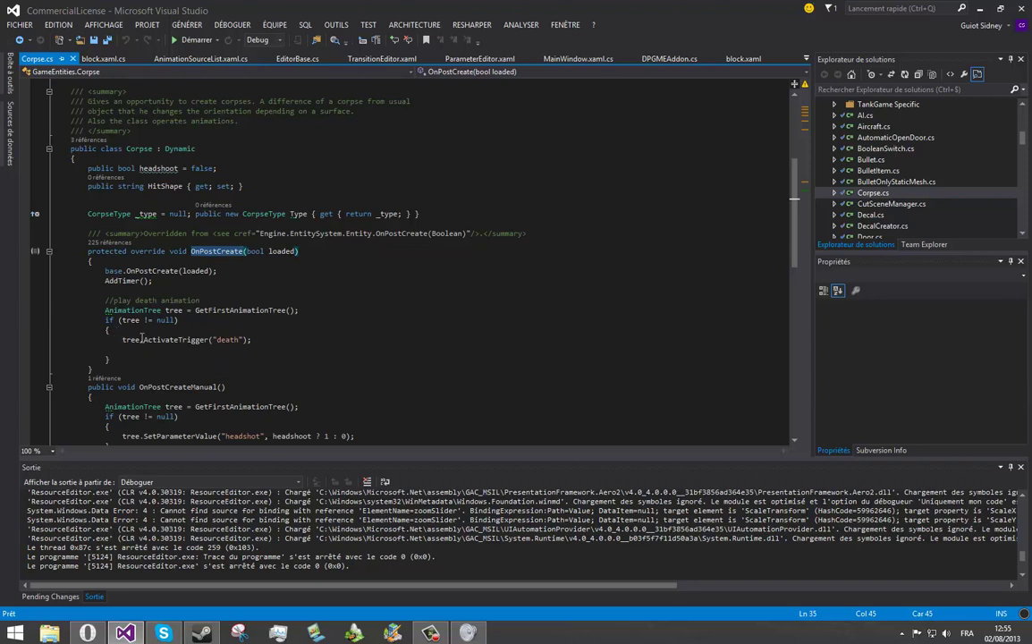
pyautogui.click(243, 297)
pyautogui.click(243, 290)
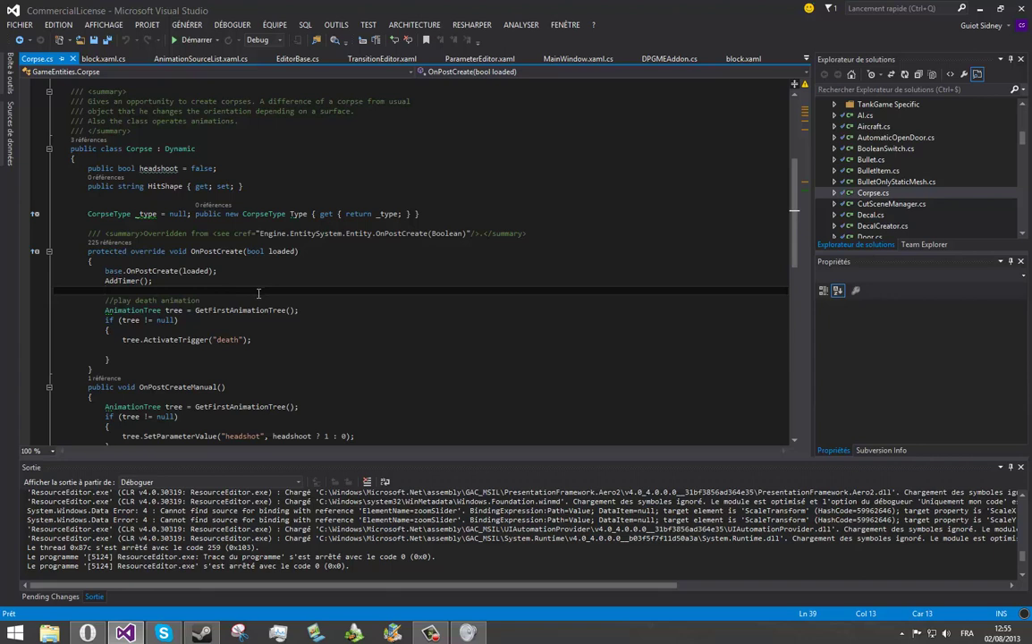
pyautogui.scroll(4, 260, 299)
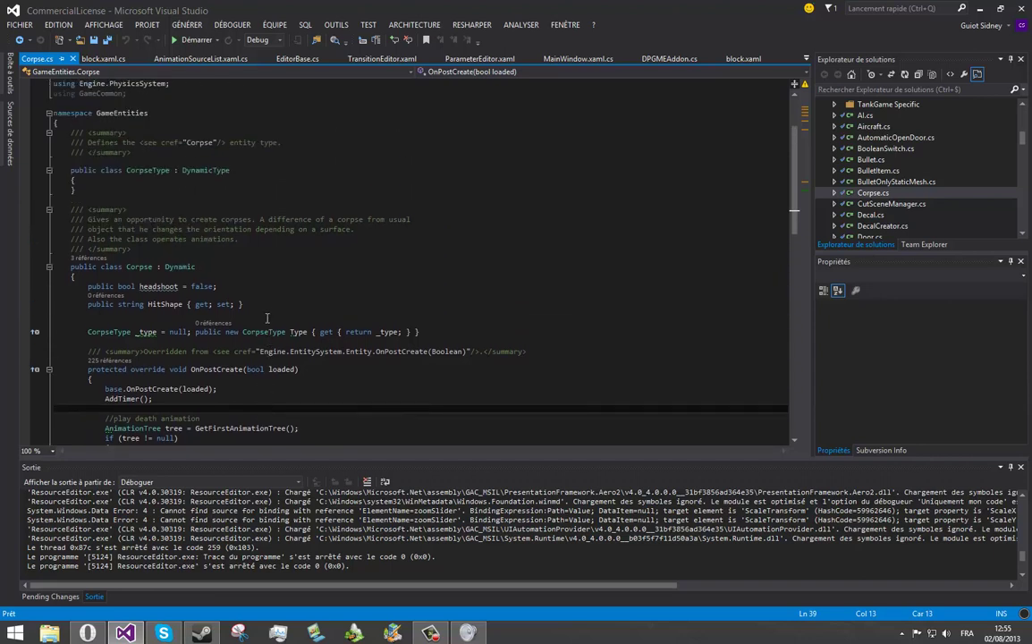
# Step: Add an int _deathCount = 1; field inside the CorpseType class
pyautogui.click(128, 180)
pyautogui.scroll(-1, 128, 180)
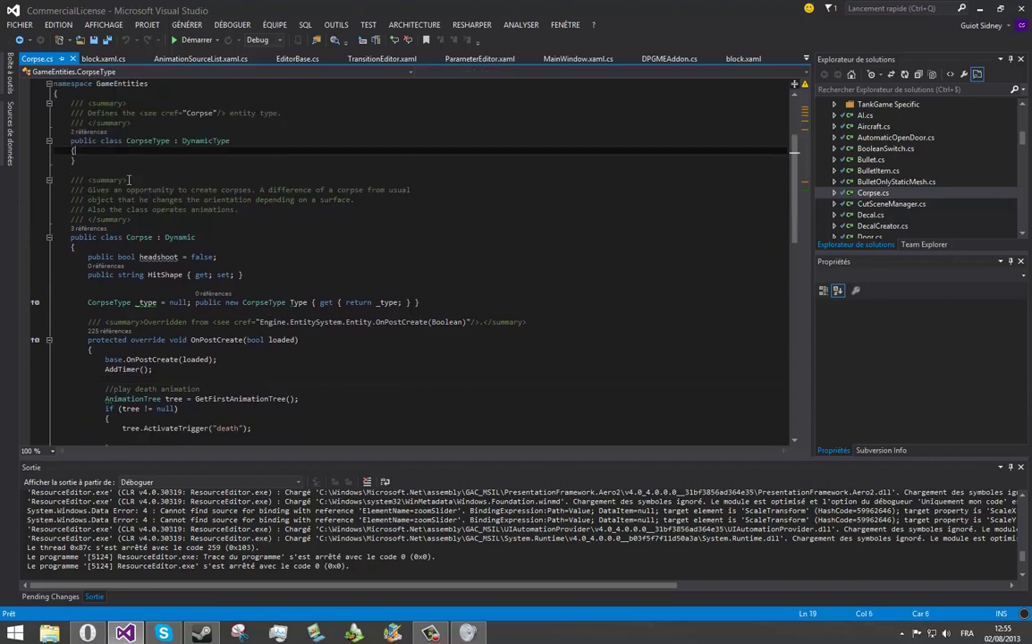
pyautogui.press('Return')
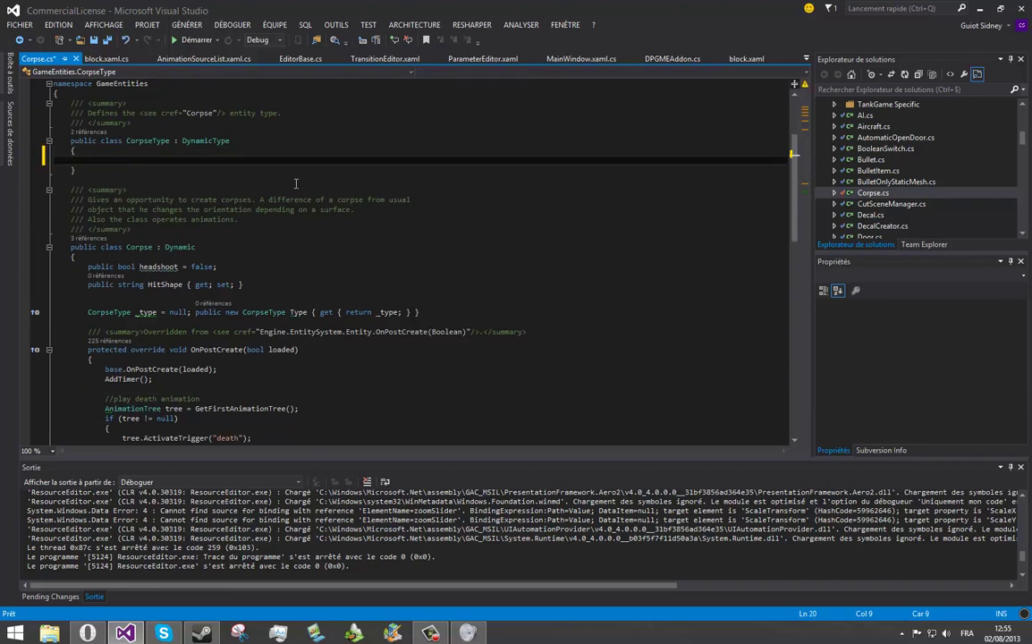
pyautogui.write('C')
pyautogui.press('BackSpace')
pyautogui.write('int')
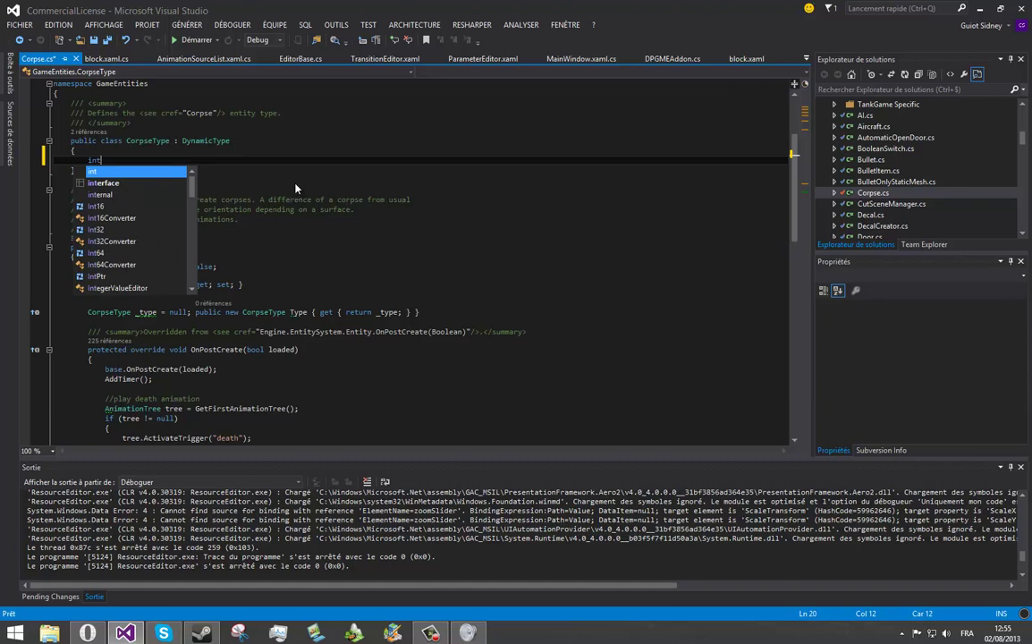
pyautogui.press('Escape')
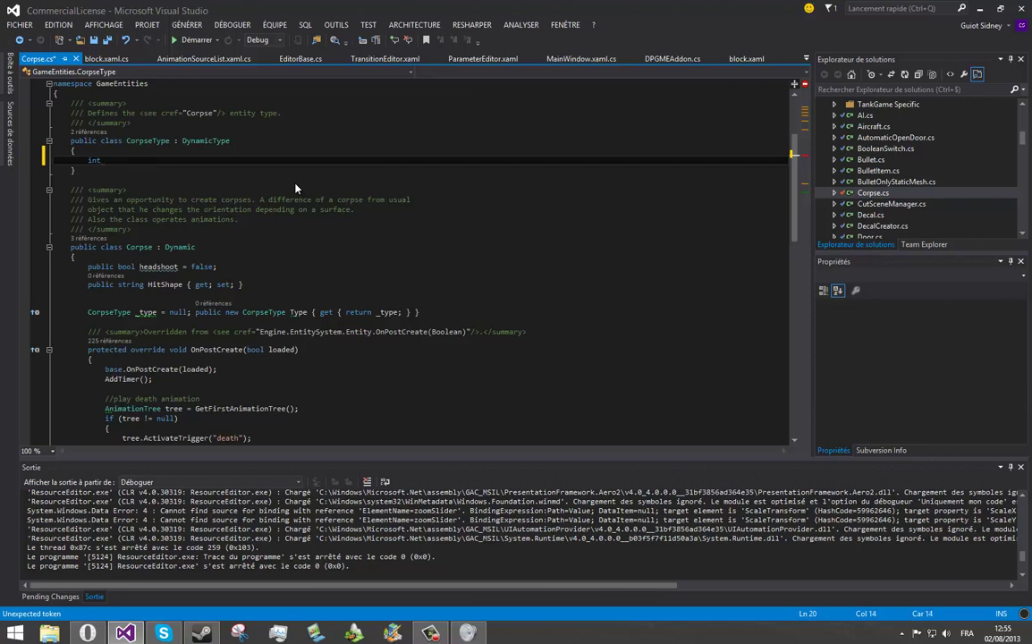
pyautogui.write('_deathCount = 1;')
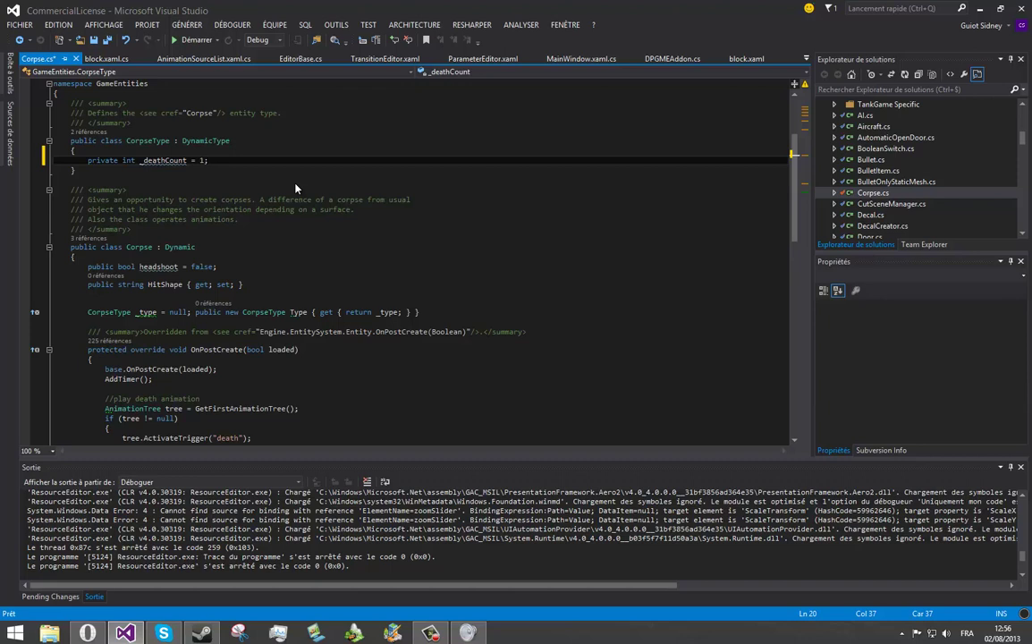
pyautogui.press('Return')
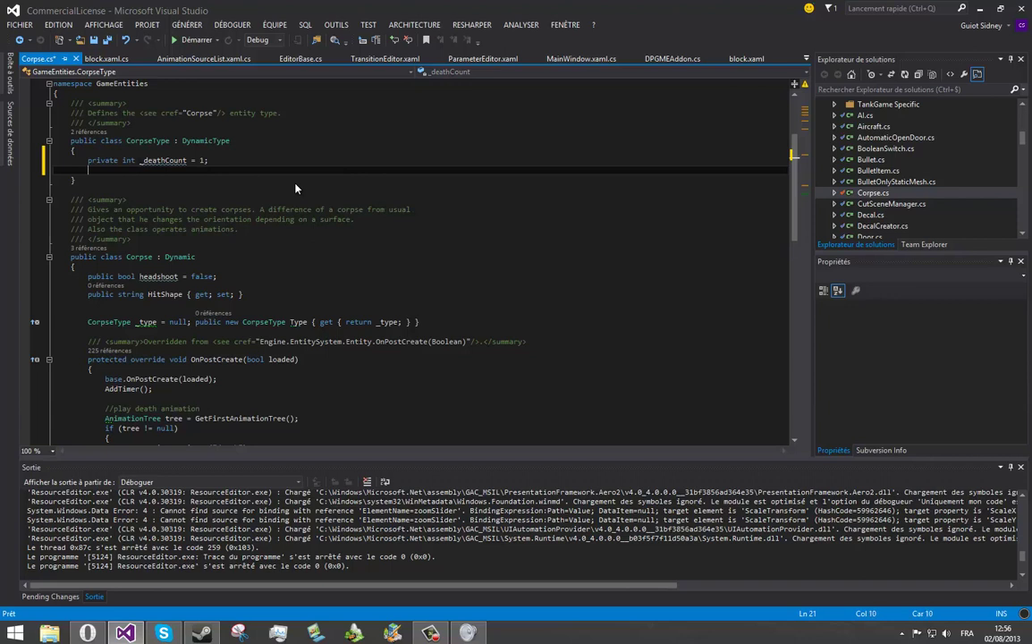
# Step: Declare a public int DeathCount property with get; and set; accessors
pyautogui.write('public int D')
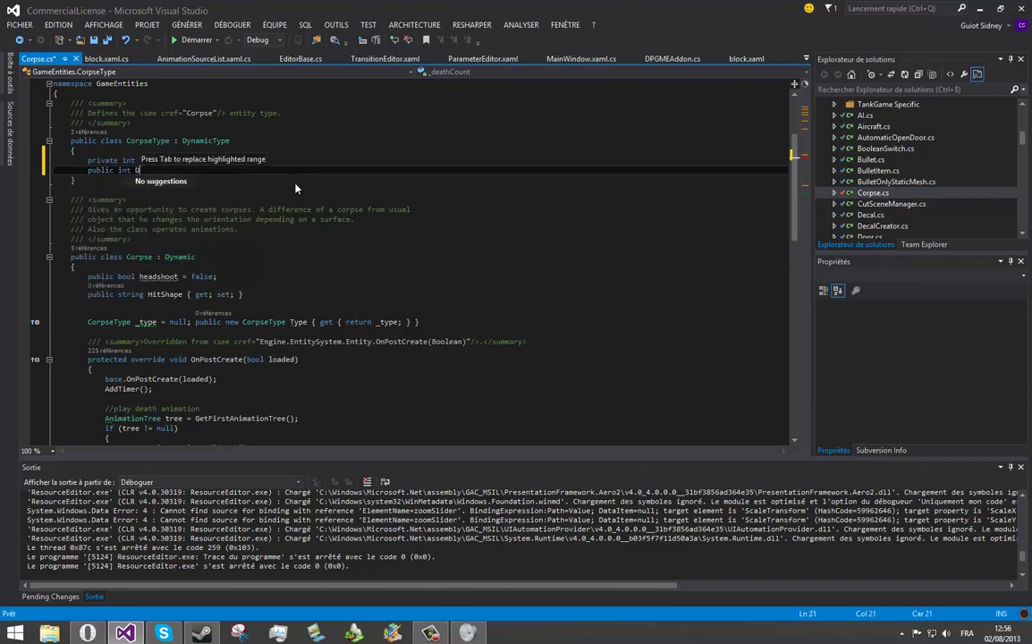
pyautogui.write('eathCount')
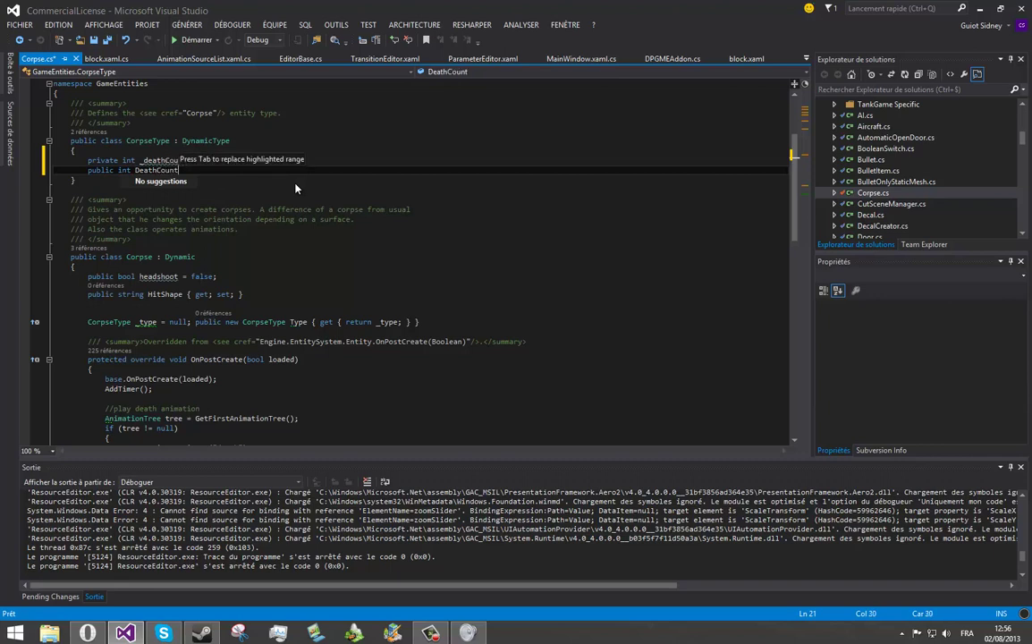
pyautogui.press('Return')
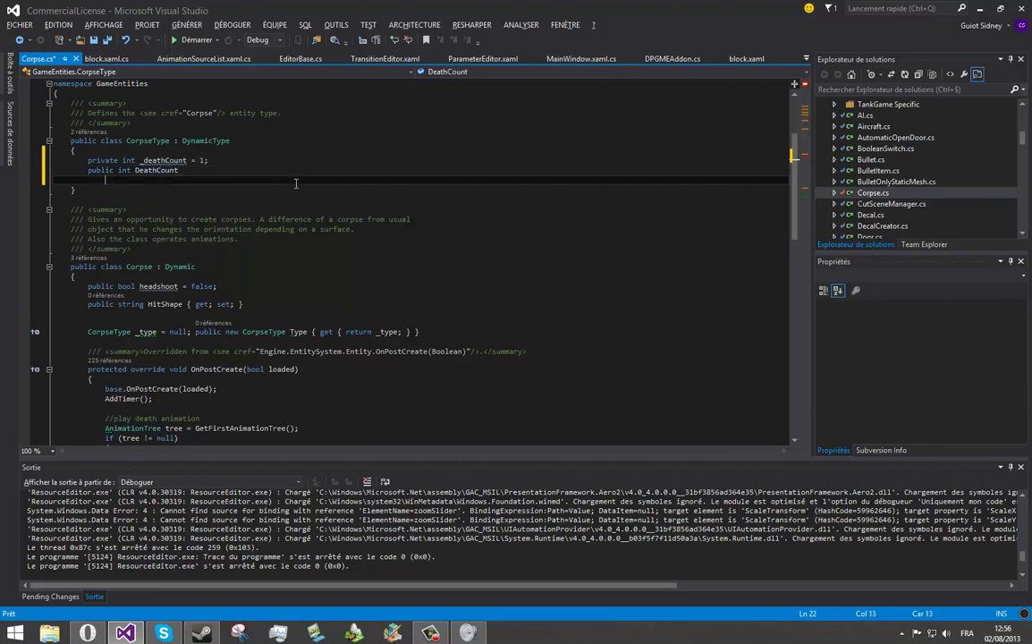
pyautogui.write('{')
pyautogui.press('Return')
pyautogui.write('get;')
pyautogui.press('Return')
pyautogui.write('set;')
# Step: Mark _deathCount with the [FieldSerialize] attribute and save Corpse.cs
pyautogui.click(190, 143)
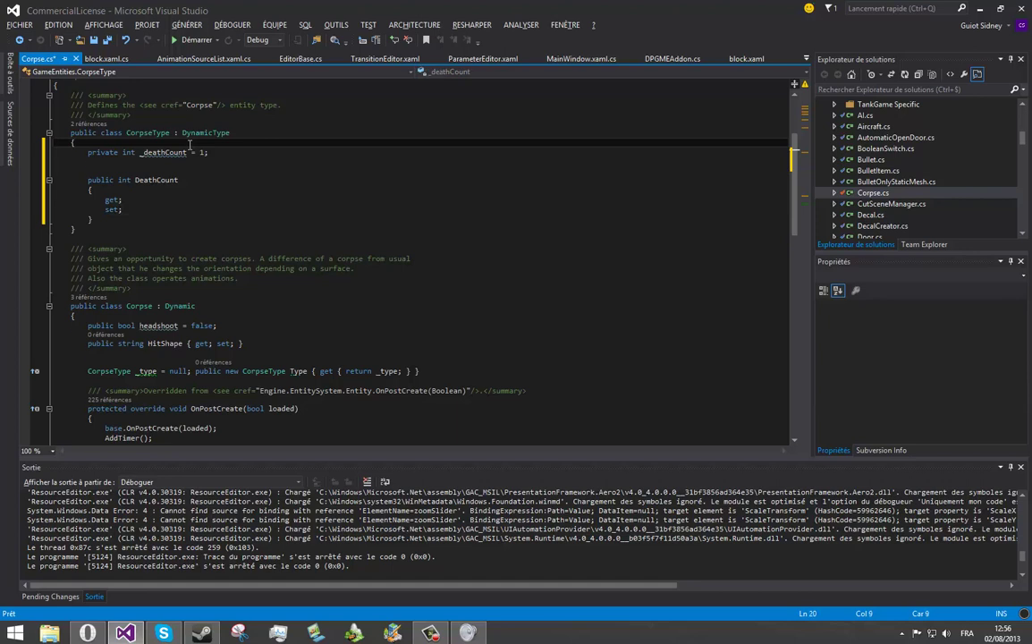
pyautogui.press('Return')
pyautogui.write('[')
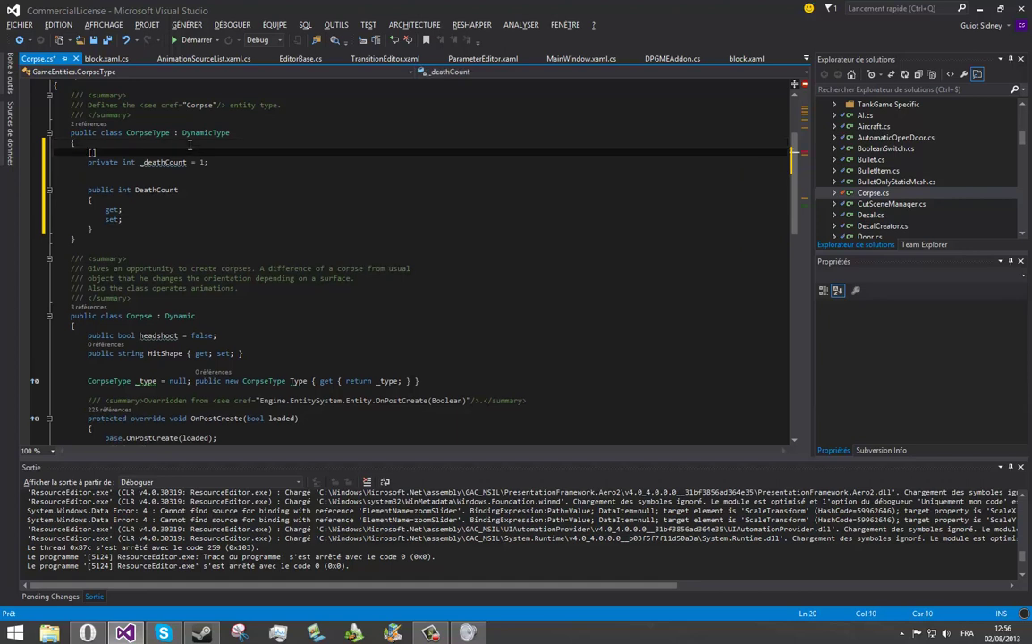
pyautogui.write('Fil')
pyautogui.press('BackSpace')
pyautogui.write('el')
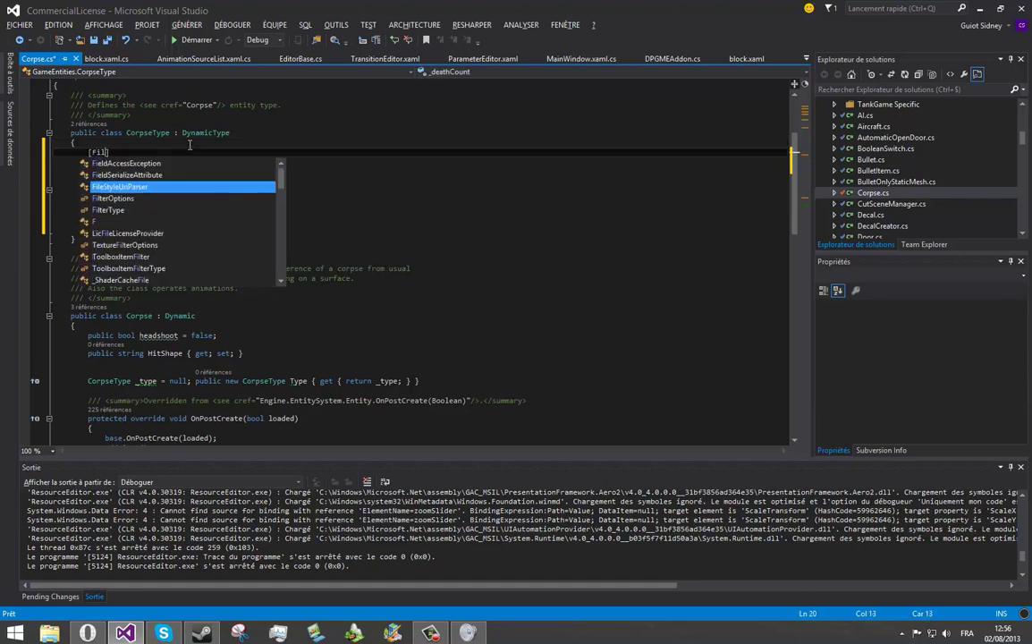
pyautogui.press('Down')
pyautogui.press('Tab')
pyautogui.press('BackSpace')
pyautogui.press('BackSpace')
pyautogui.press('BackSpace')
pyautogui.press('BackSpace')
pyautogui.press('BackSpace')
pyautogui.press('BackSpace')
pyautogui.press('BackSpace')
pyautogui.press('BackSpace')
pyautogui.press('BackSpace')
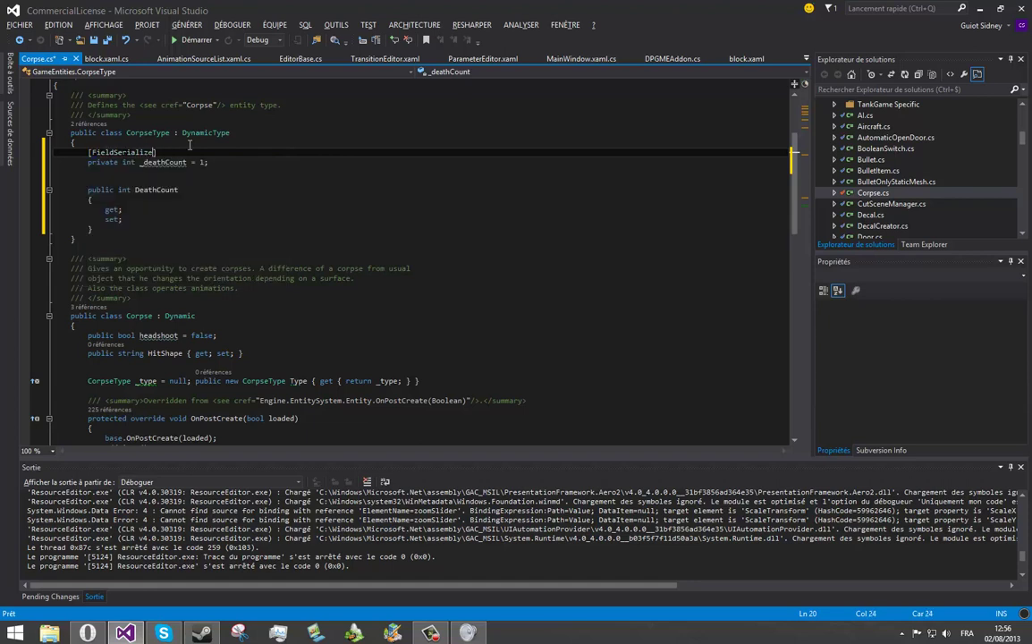
pyautogui.hotkey('ctrl', 's')
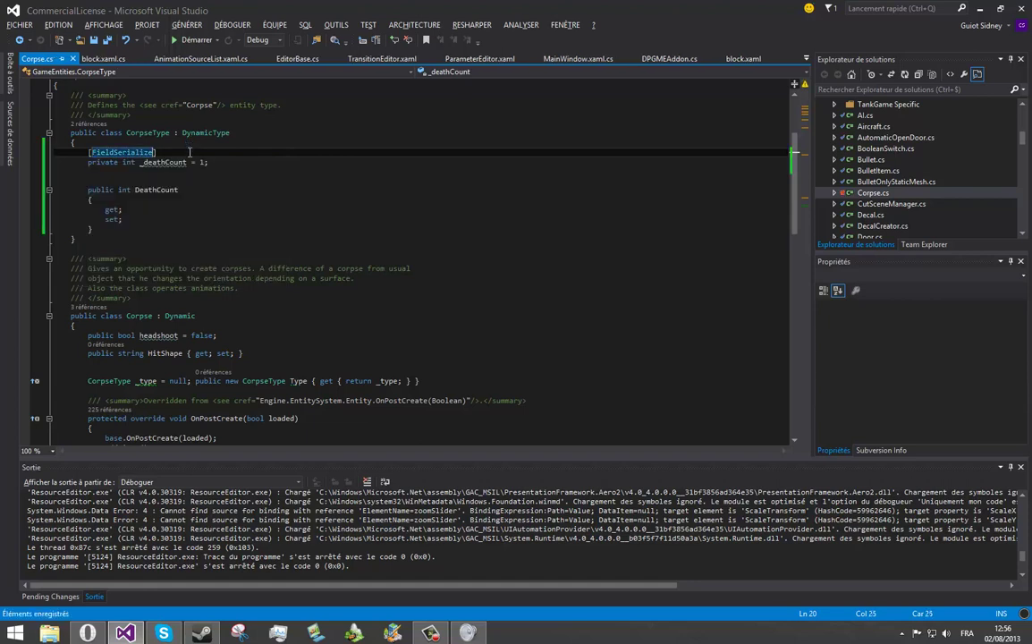
# Step: Make DeathCount's getter return _deathCount and its setter assign _deathCount = value, then save
pyautogui.click(114, 188)
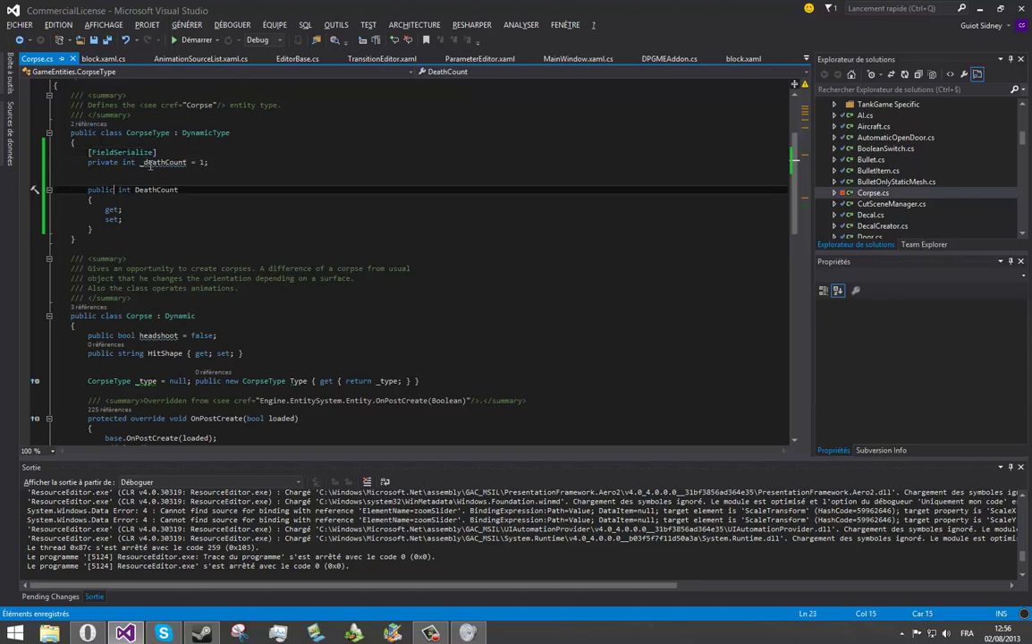
pyautogui.click(178, 174)
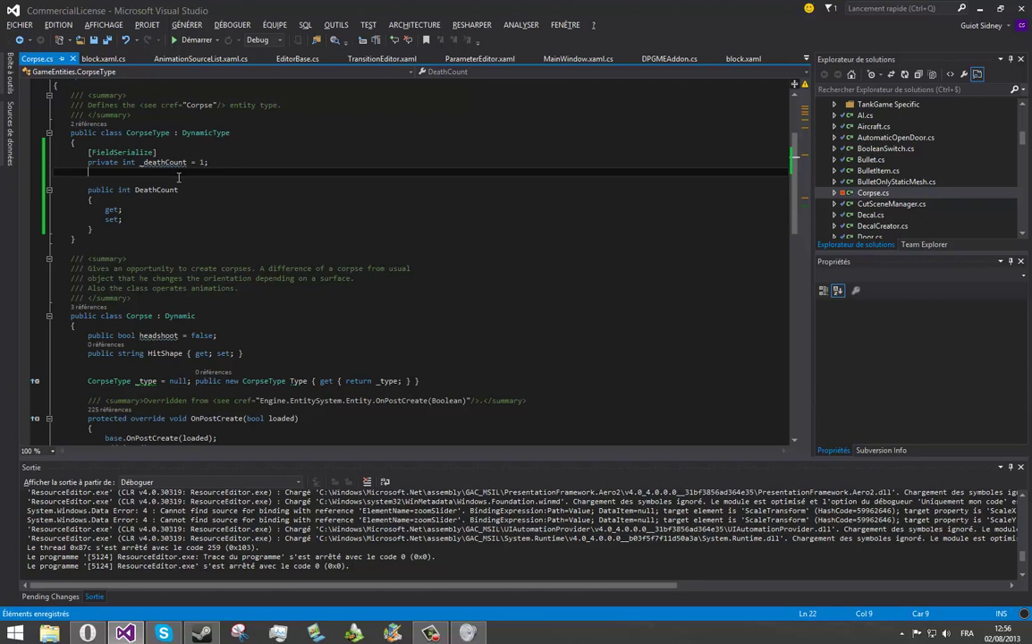
pyautogui.scroll(-1, 179, 176)
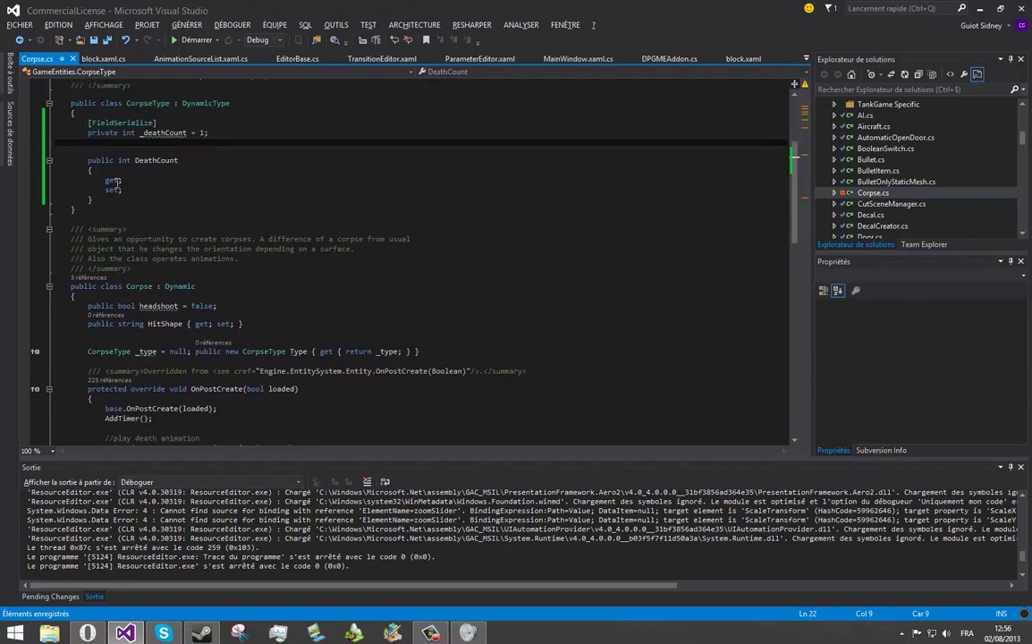
pyautogui.click(119, 180)
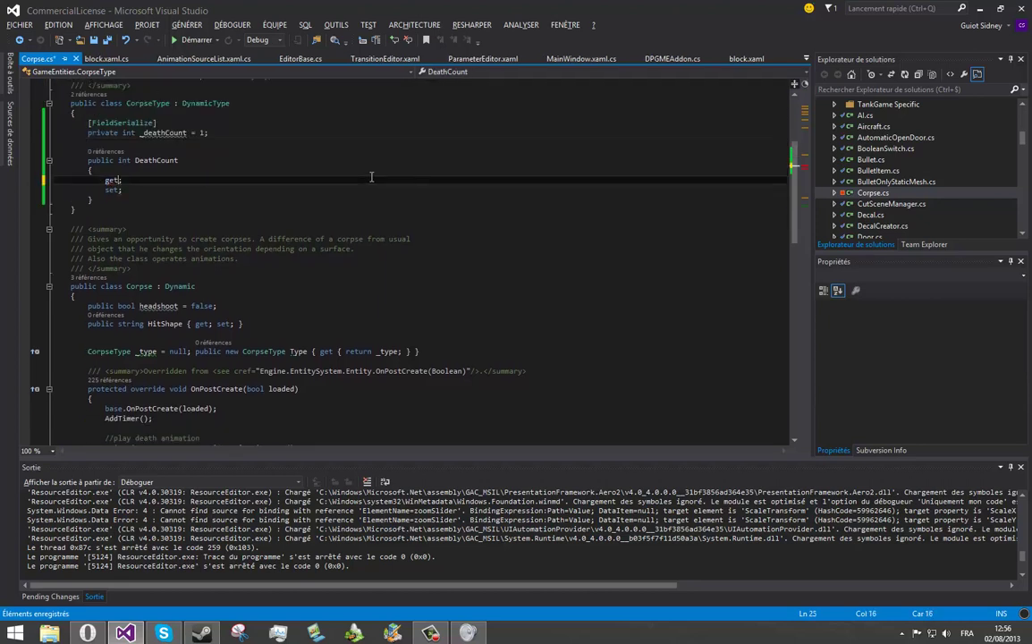
pyautogui.write('{')
pyautogui.press('BackSpace')
pyautogui.write('return ')
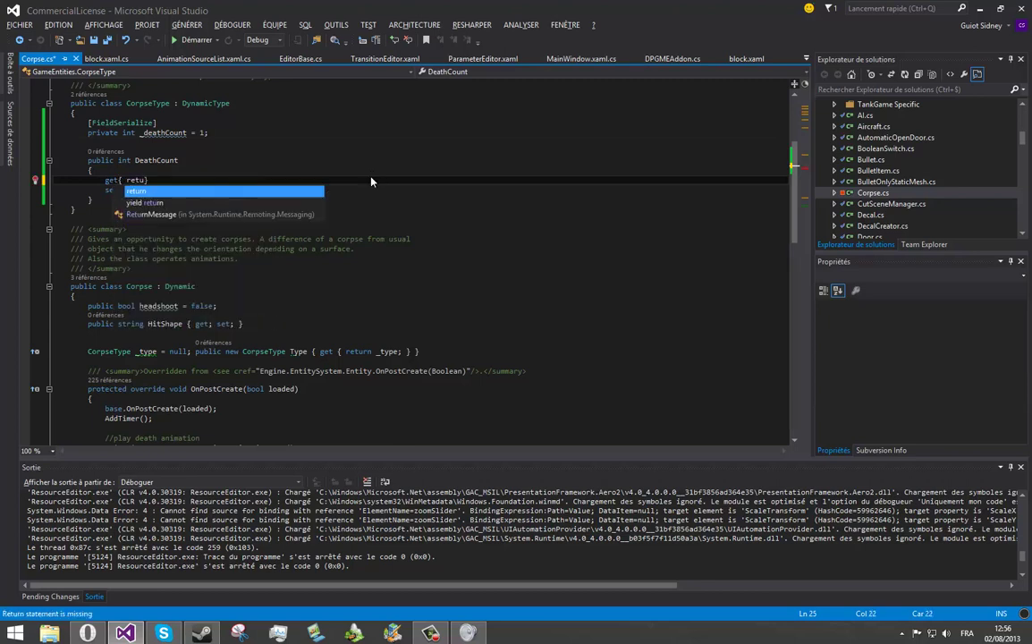
pyautogui.write('_deathCount')
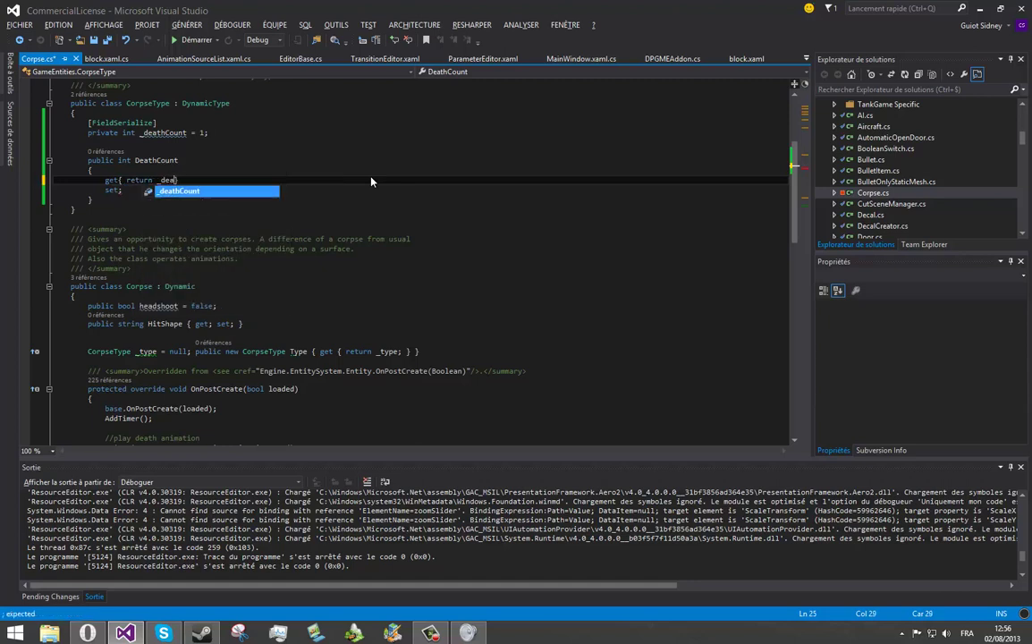
pyautogui.click(127, 190)
pyautogui.press('BackSpace')
pyautogui.write('{')
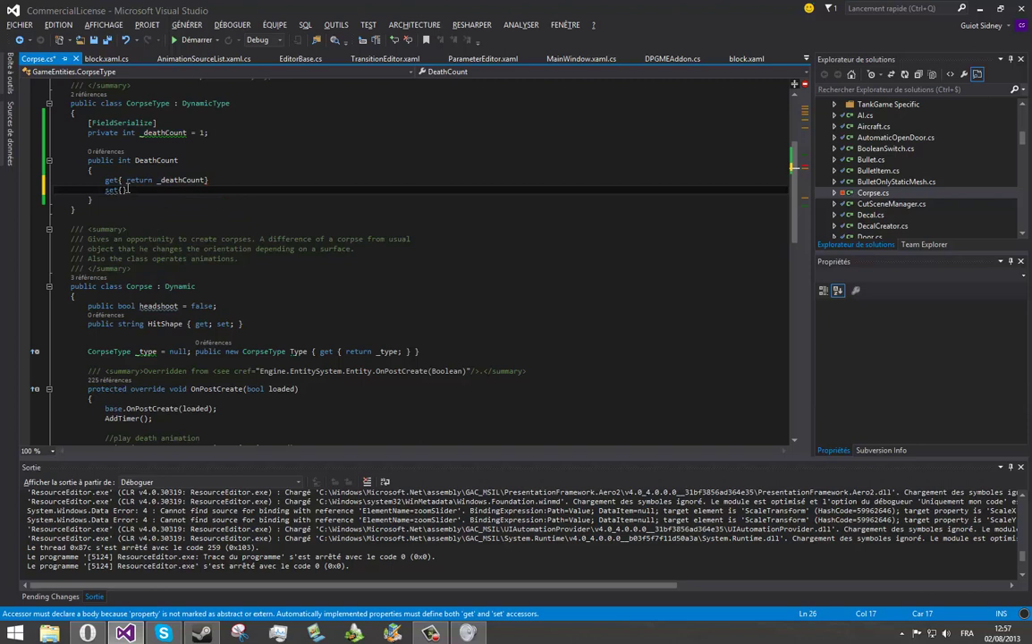
pyautogui.write(' _deathCount ')
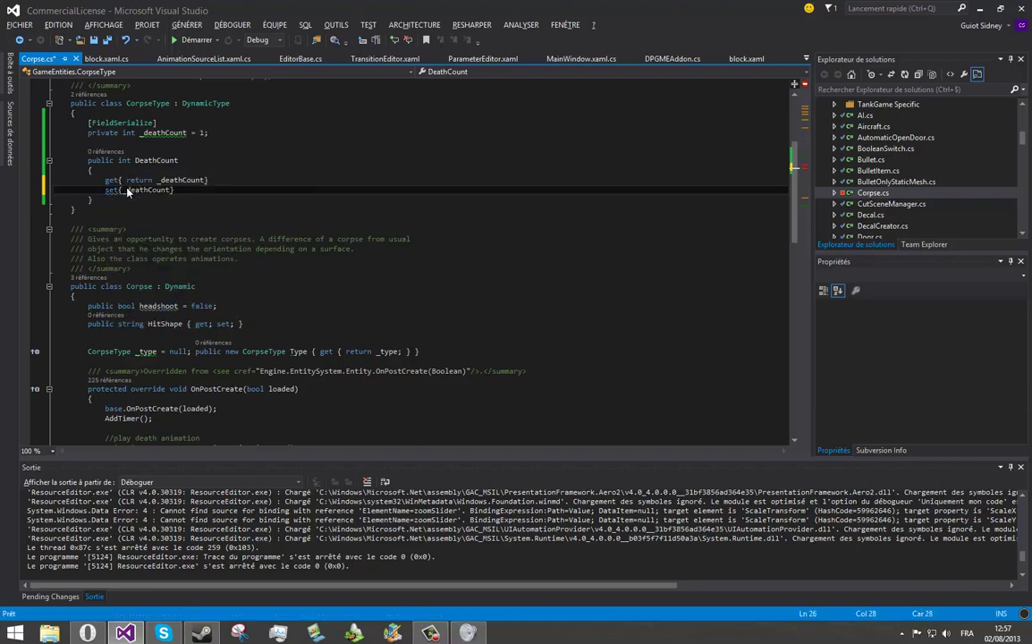
pyautogui.write('= value;')
pyautogui.press('Up')
pyautogui.write(';')
pyautogui.hotkey('ctrl', 's')
# Step: Add the comment 'set index for death animations' after AddTimer() in OnPostCreate
pyautogui.scroll(-3, 255, 180)
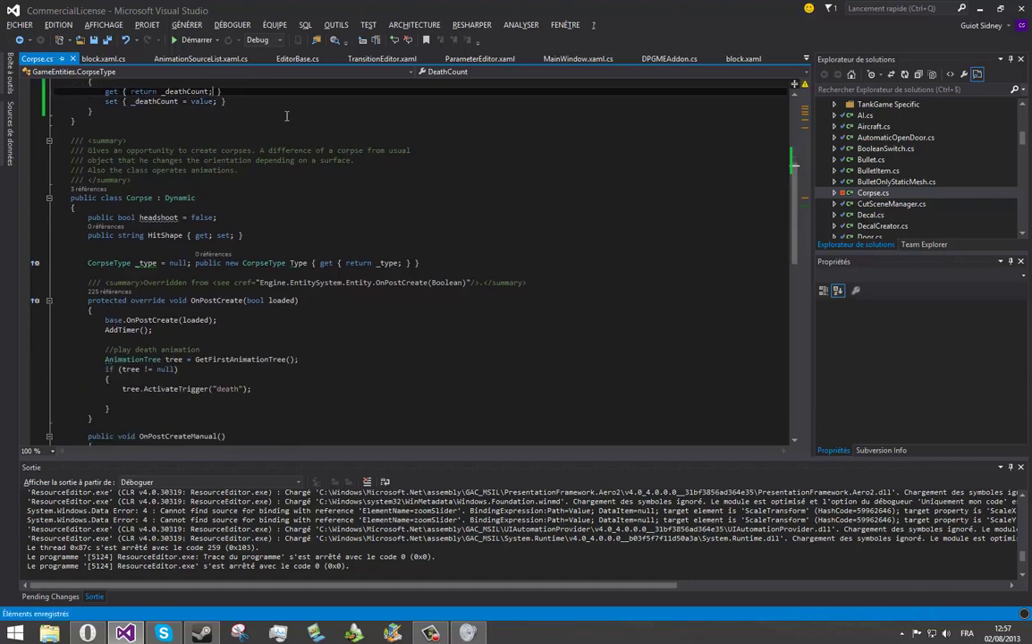
pyautogui.click(244, 347)
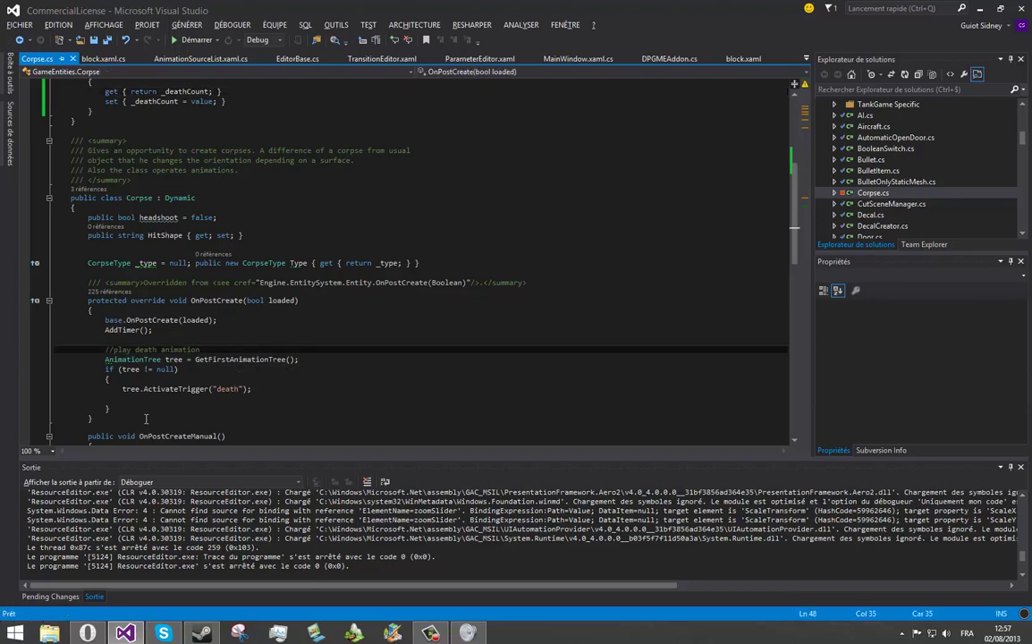
pyautogui.click(211, 340)
pyautogui.press('Return')
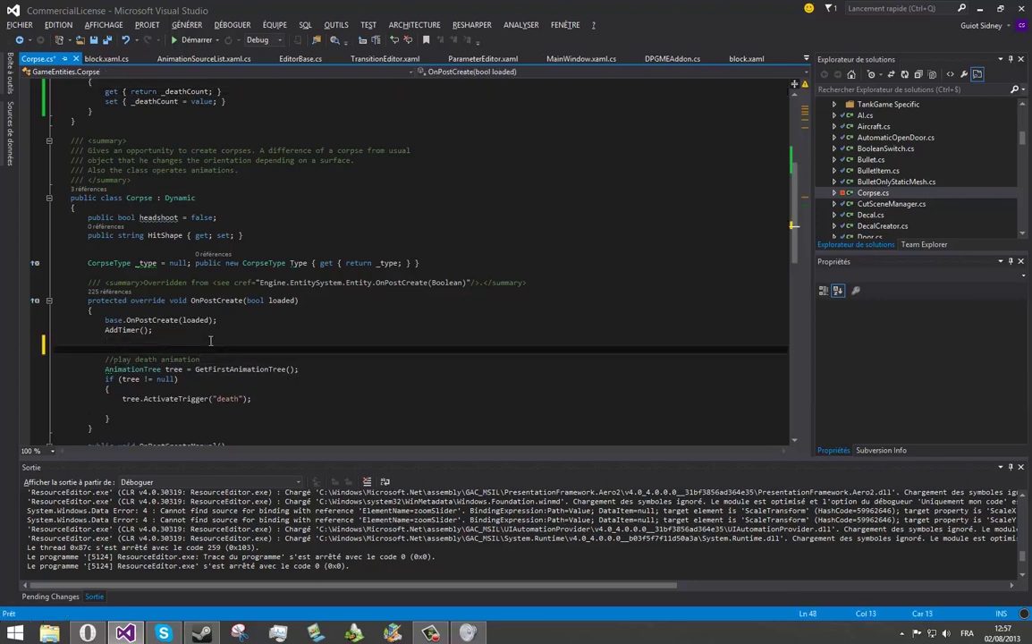
pyautogui.write('//set index for death animations')
pyautogui.press('Return')
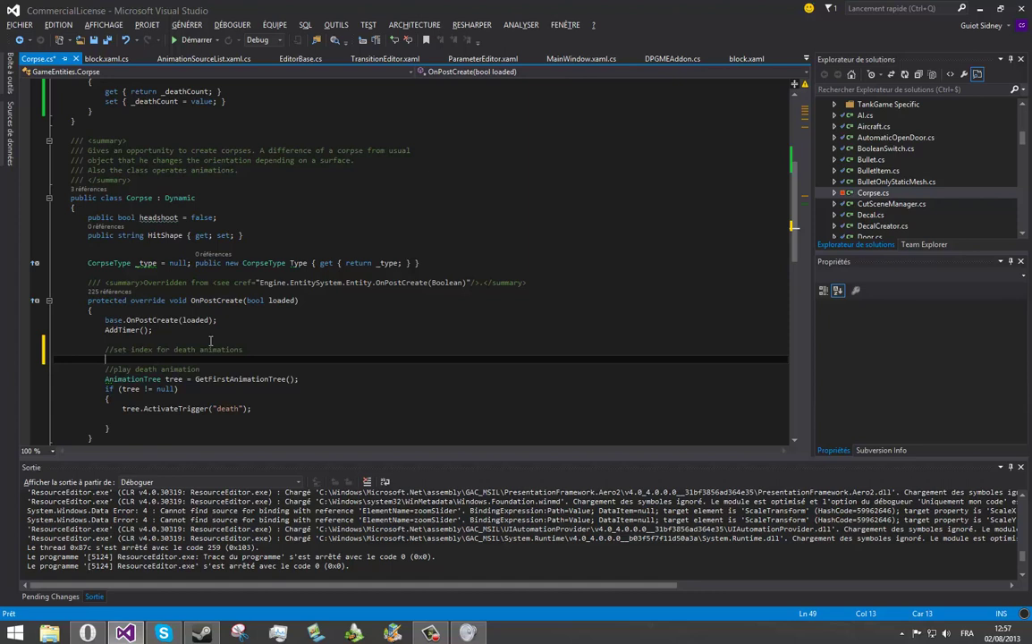
# Step: Write int index = World.Instance.Random.Next(Type.DeathCount - 1); and save Corpse.cs
pyautogui.write('int')
pyautogui.write('id')
pyautogui.write('rld')
pyautogui.write('.')
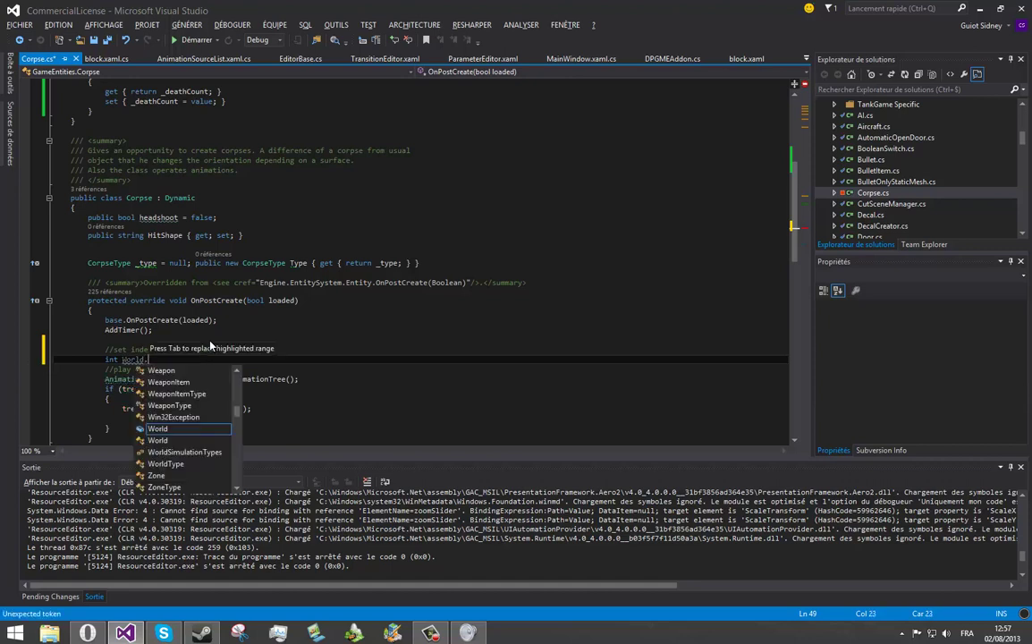
pyautogui.press('Tab')
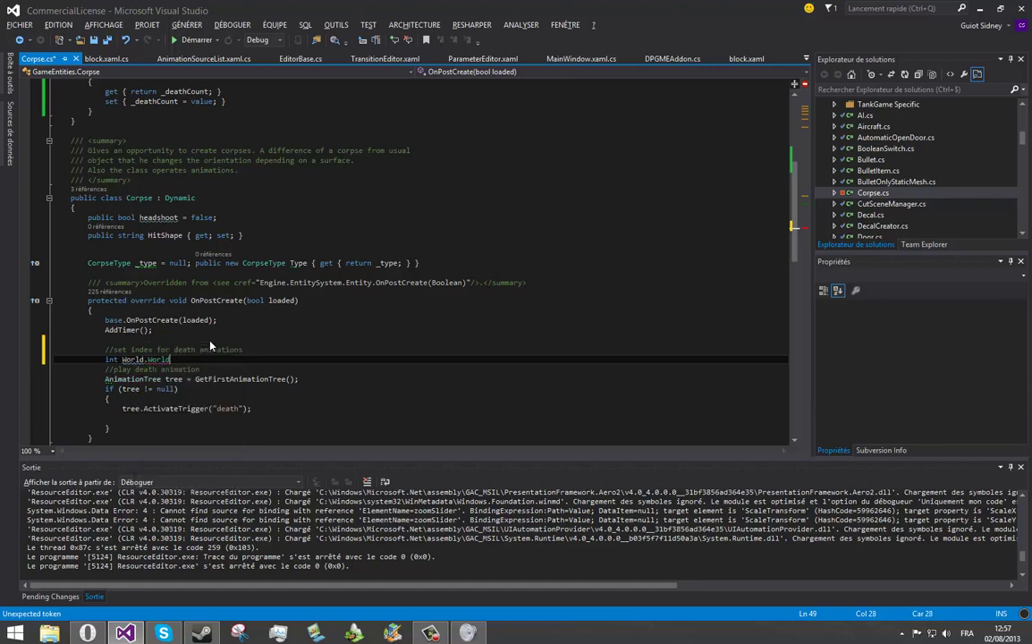
pyautogui.press('Left')
pyautogui.press('Left')
pyautogui.press('Left')
pyautogui.press('Left')
pyautogui.press('Left')
pyautogui.press('Left')
pyautogui.press('BackSpace')
pyautogui.press('BackSpace')
pyautogui.press('BackSpace')
pyautogui.press('BackSpace')
pyautogui.press('BackSpace')
pyautogui.press('Delete')
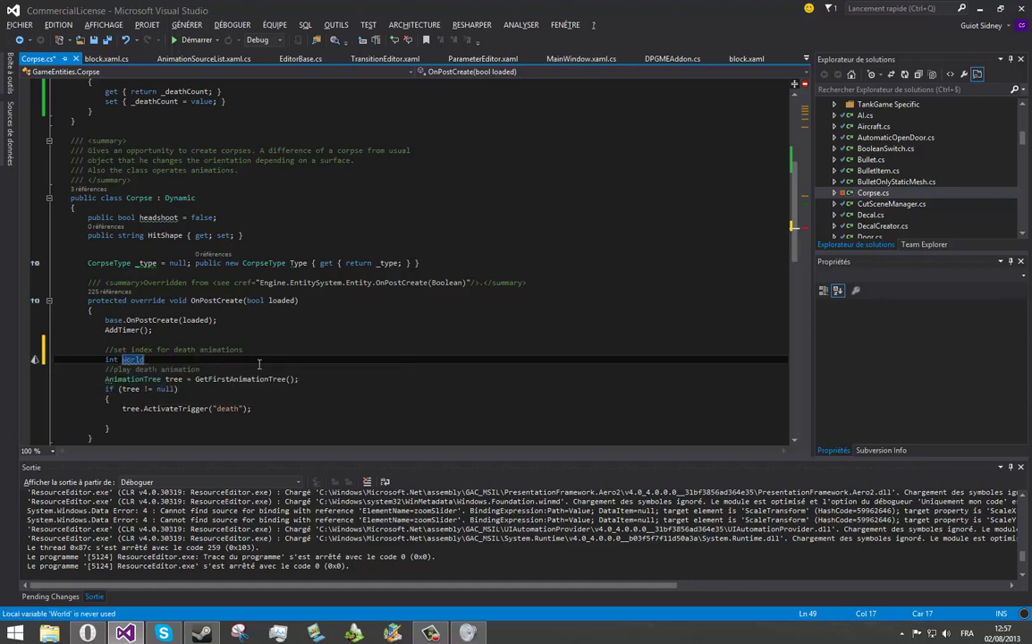
pyautogui.press('Left')
pyautogui.write('index')
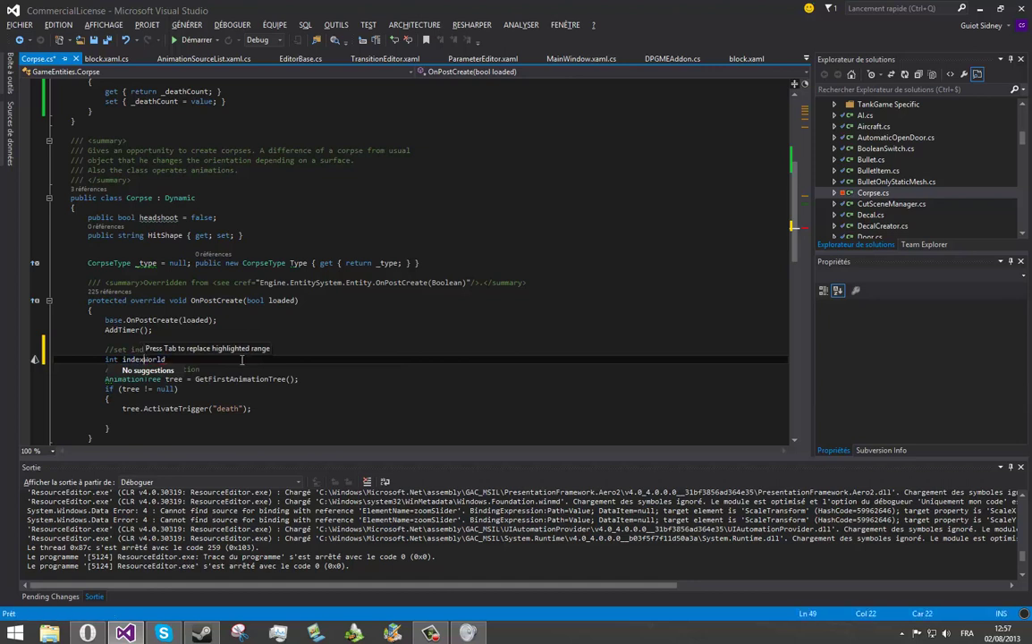
pyautogui.write(' =')
pyautogui.press('End')
pyautogui.write('.Instance')
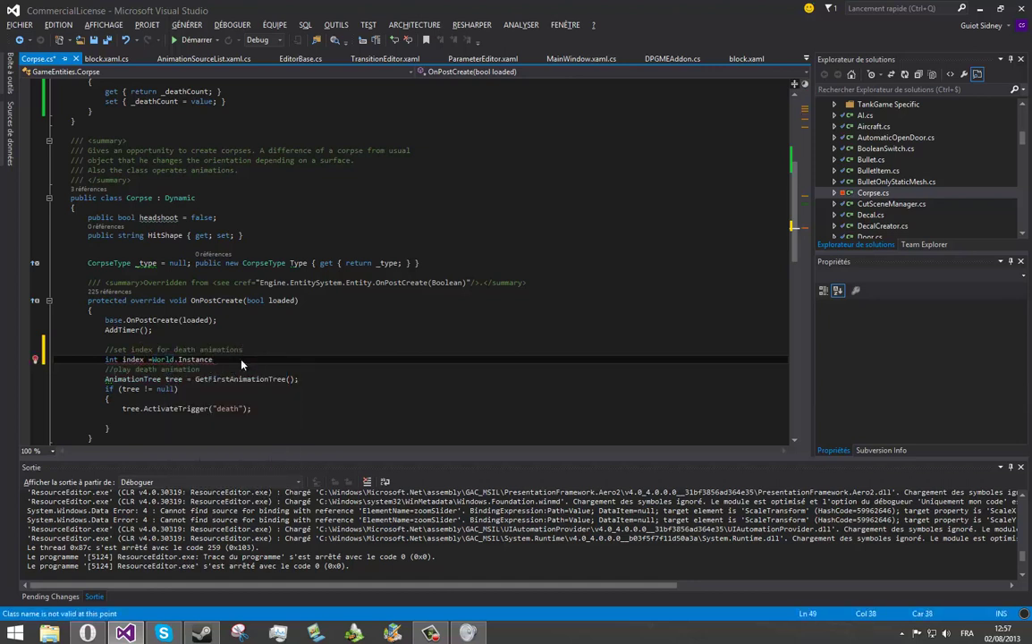
pyautogui.write('.n')
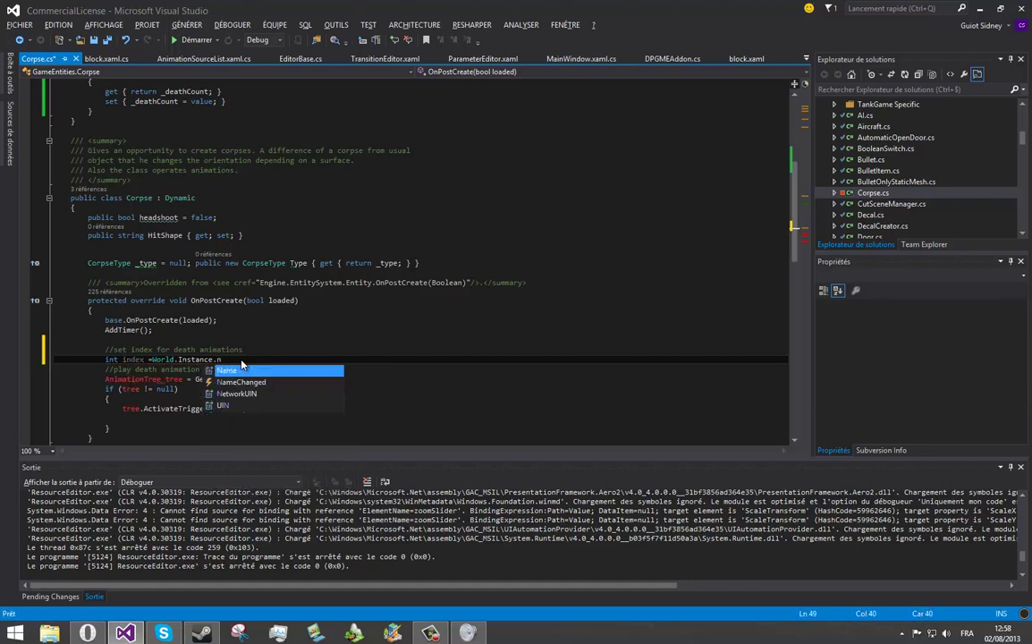
pyautogui.press('BackSpace')
pyautogui.write('Random')
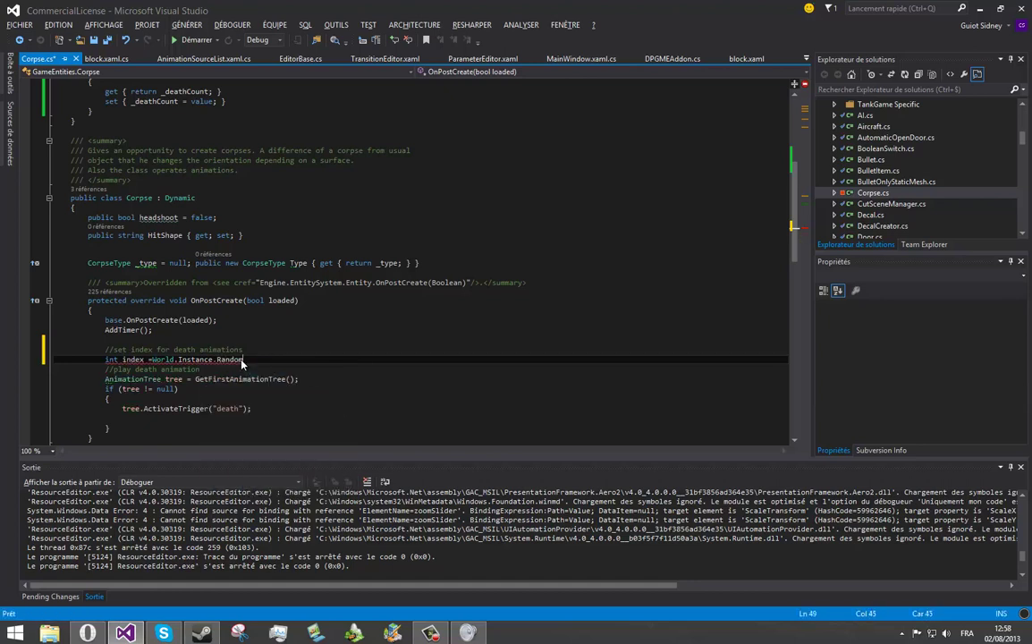
pyautogui.write('.n')
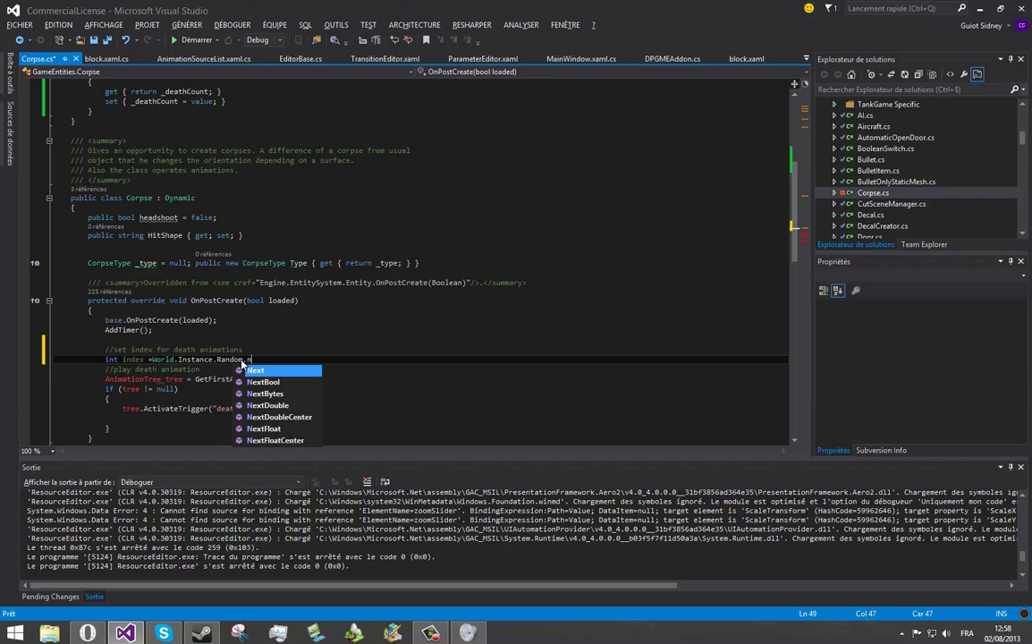
pyautogui.write('ext()')
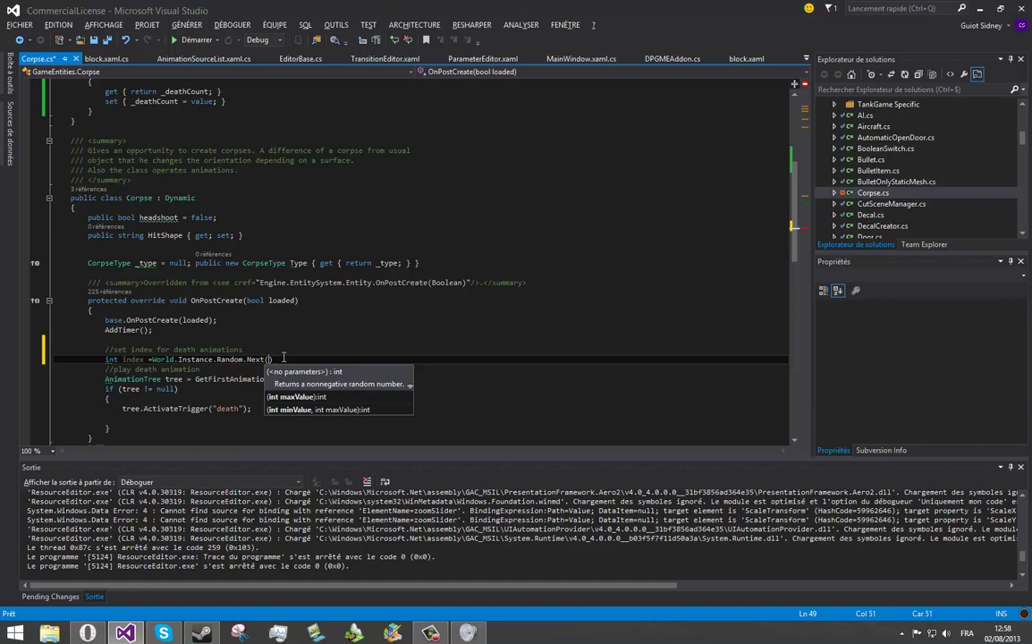
pyautogui.write('Type.')
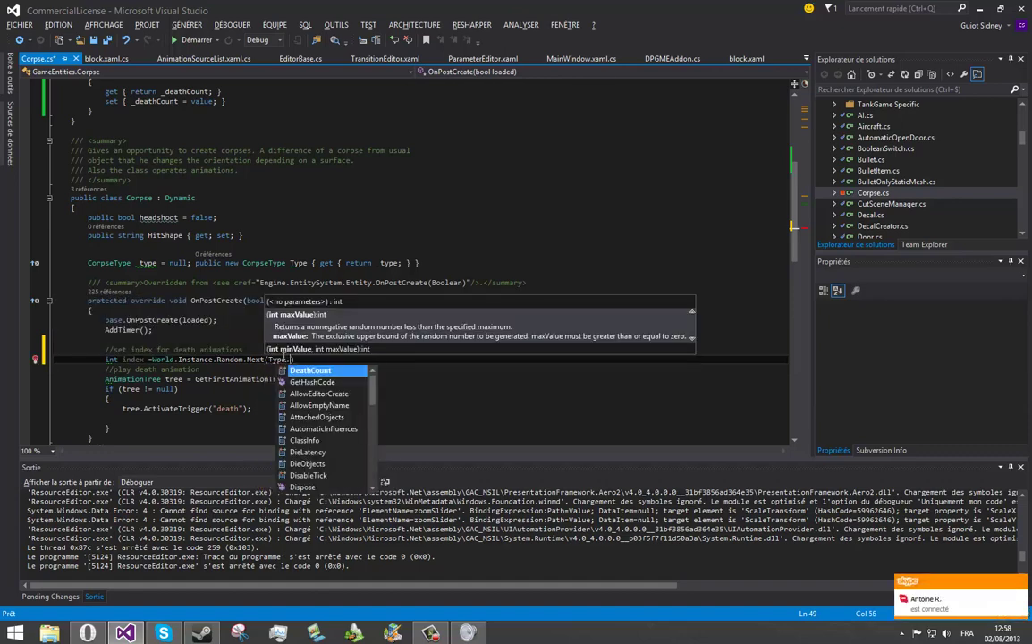
pyautogui.write('DeathCount - ')
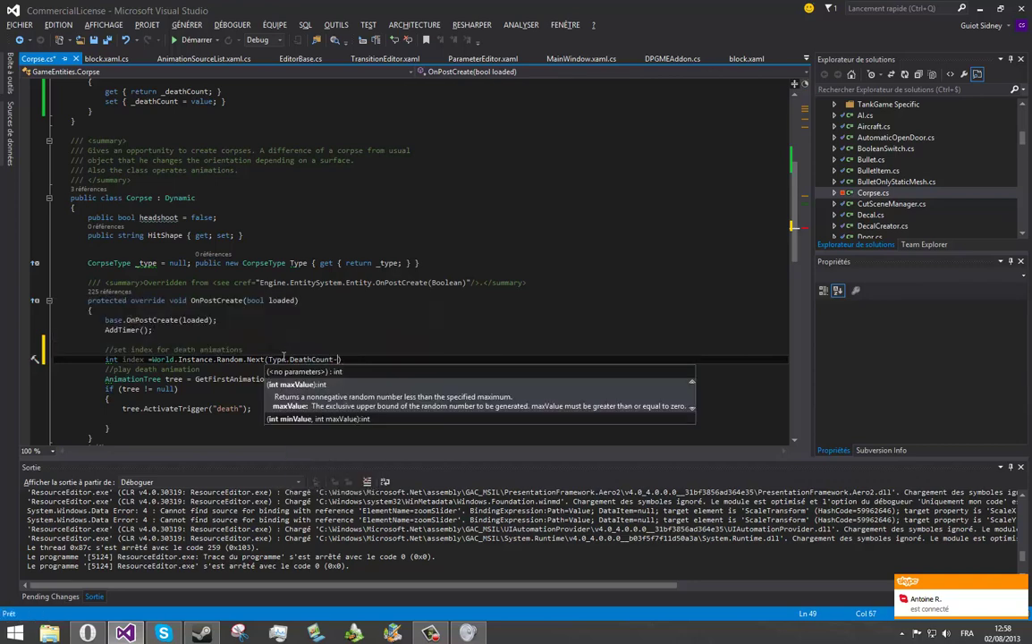
pyautogui.write('1)')
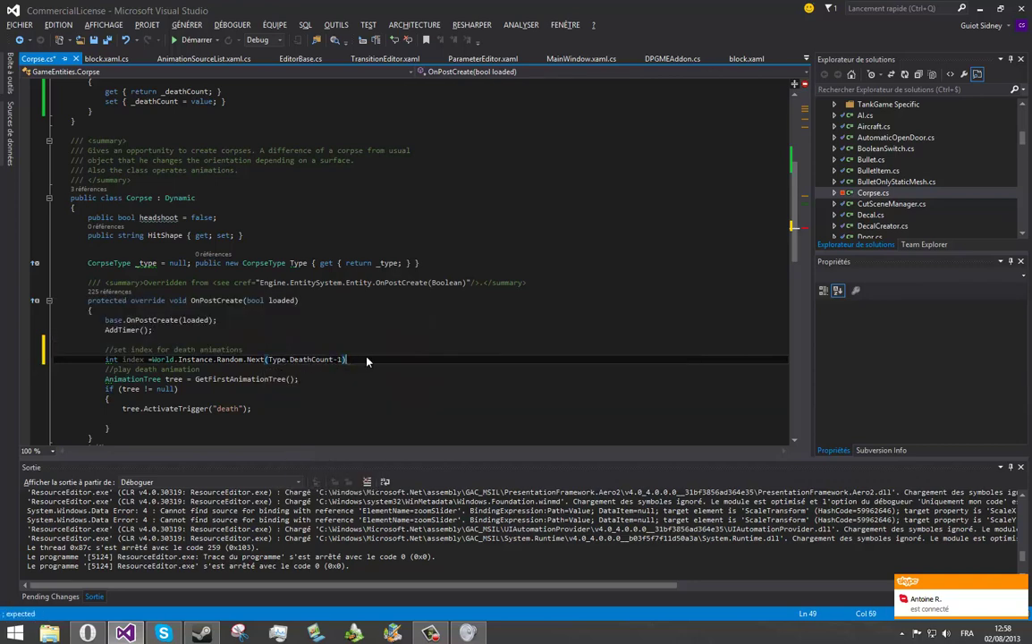
pyautogui.write(';')
pyautogui.hotkey('ctrl', 's')
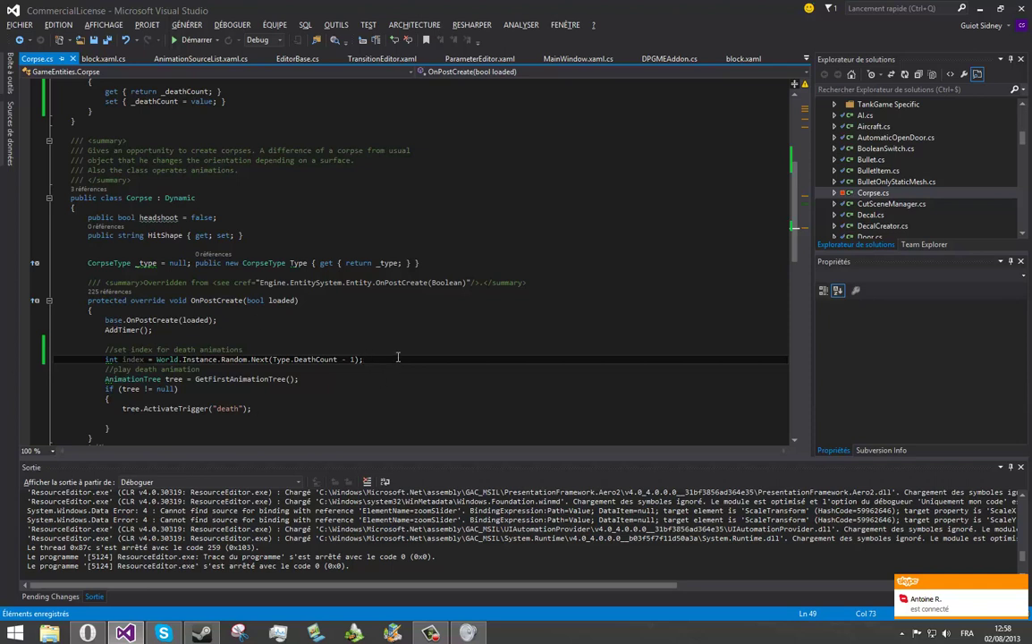
# Step: Insert tree.SetParameterValue("deathnumber", index); before the death trigger and save Corpse.cs
pyautogui.moveTo(141, 361)
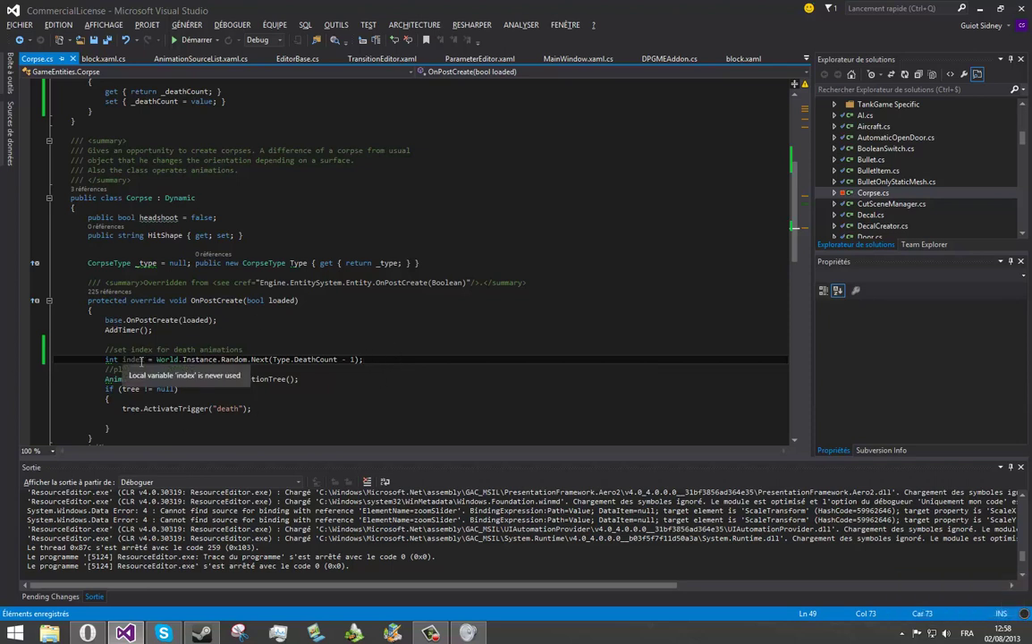
pyautogui.click(162, 399)
pyautogui.press('Return')
pyautogui.write('tree.')
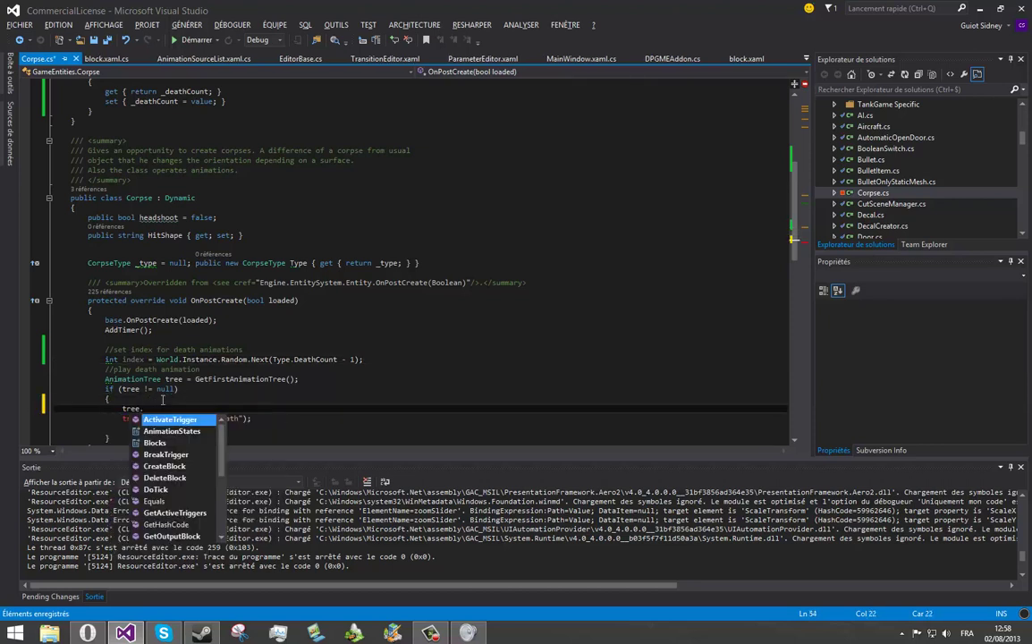
pyautogui.write('se')
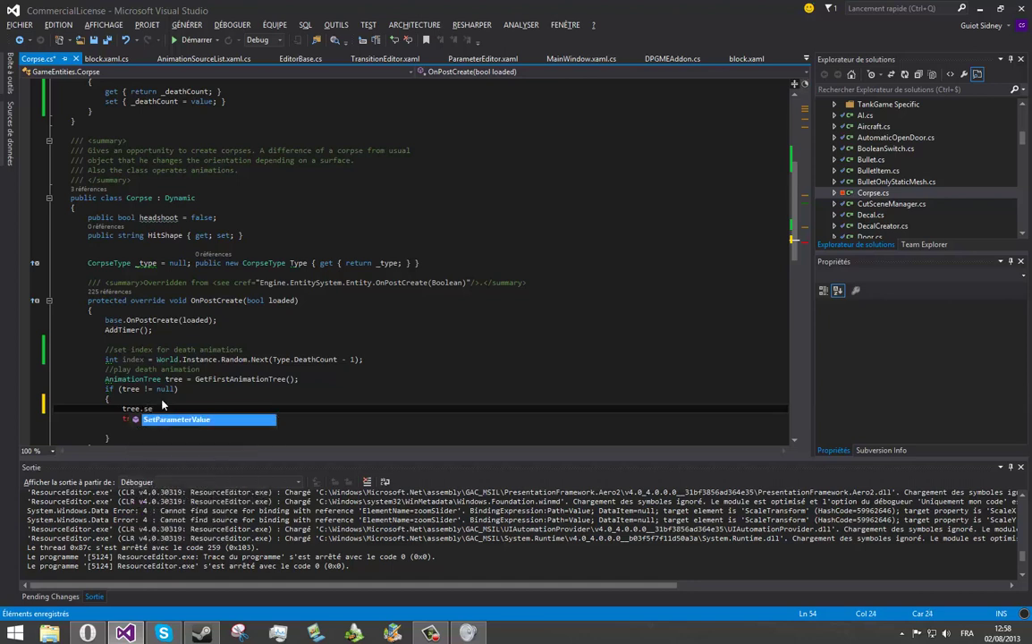
pyautogui.press('Return')
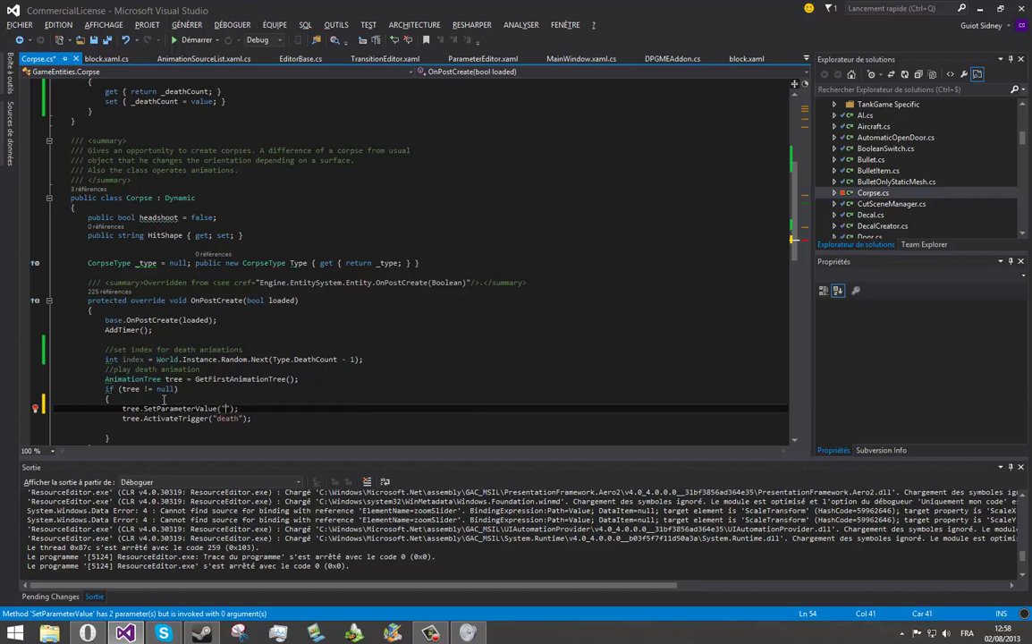
pyautogui.write('"death')
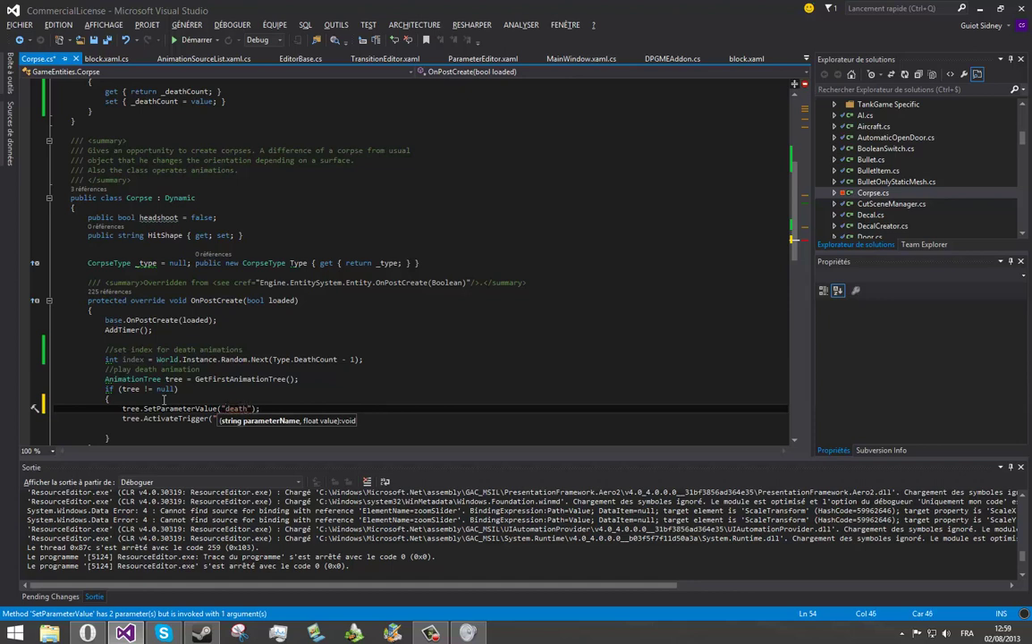
pyautogui.write('number')
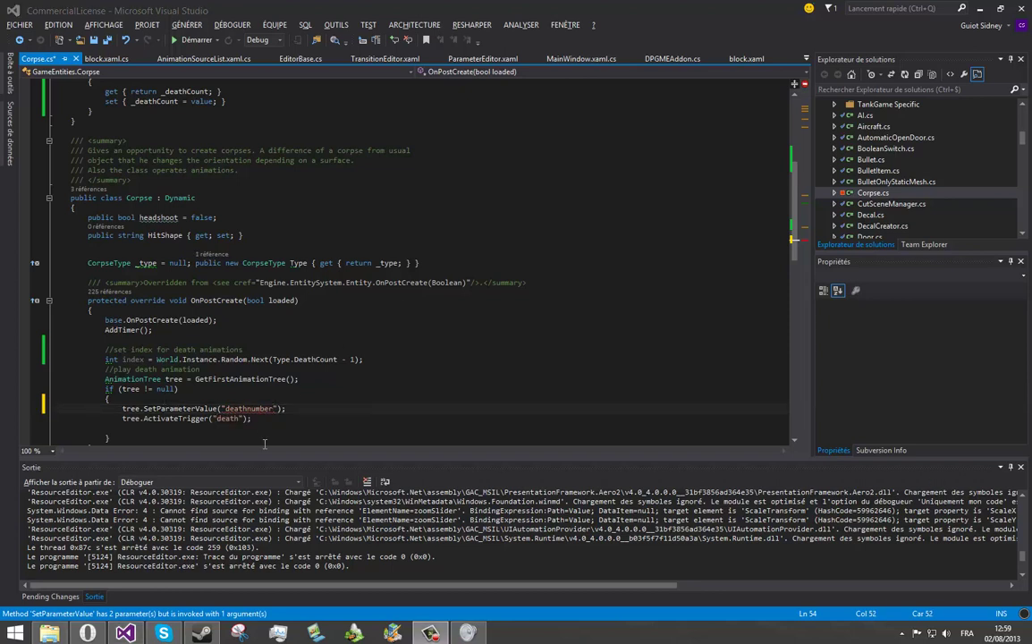
pyautogui.press('Right')
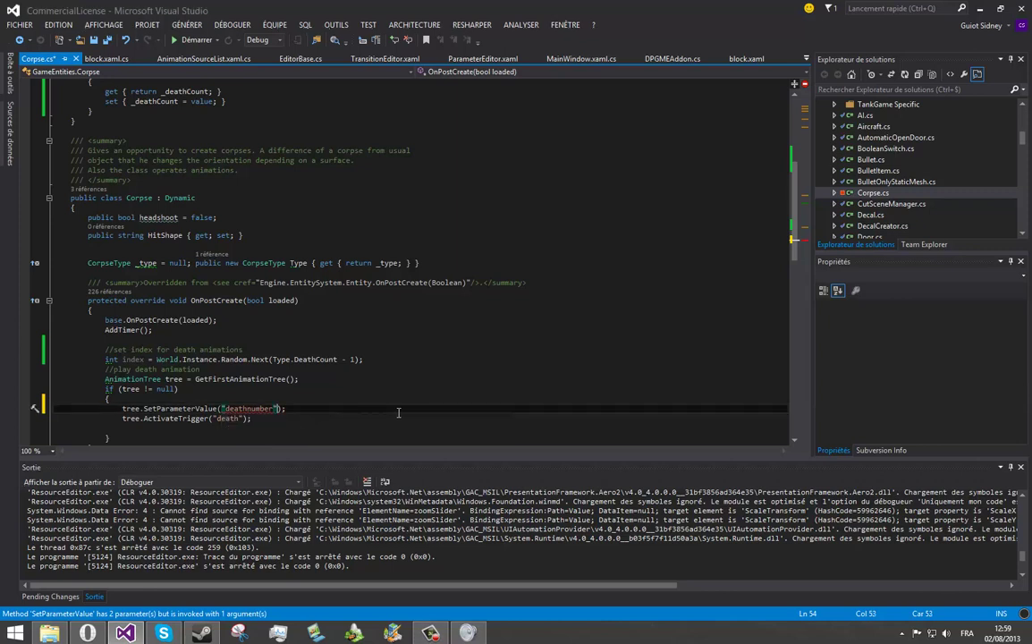
pyautogui.write(',')
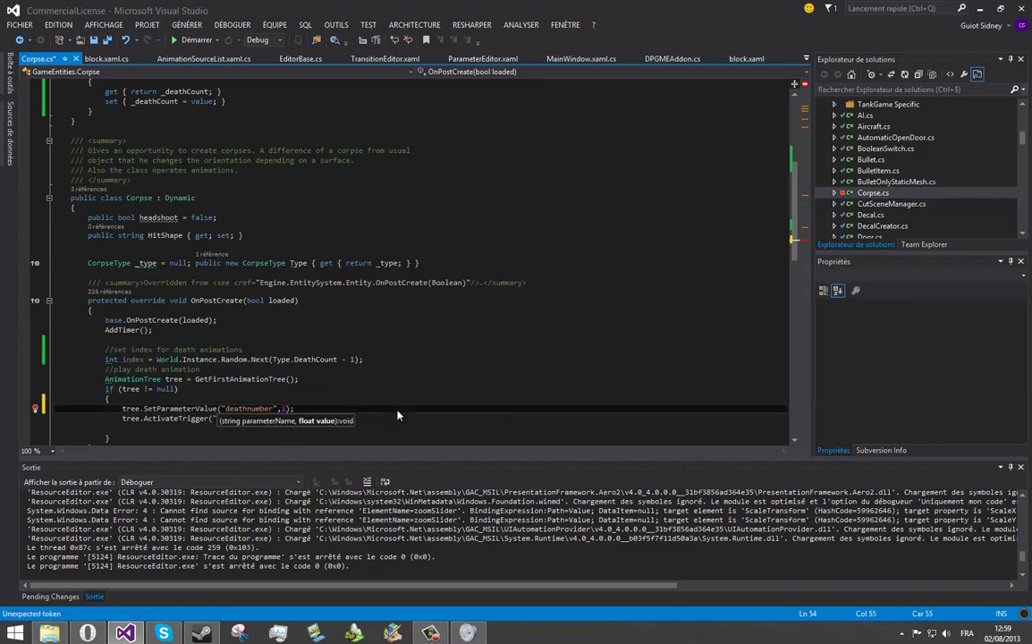
pyautogui.write('index')
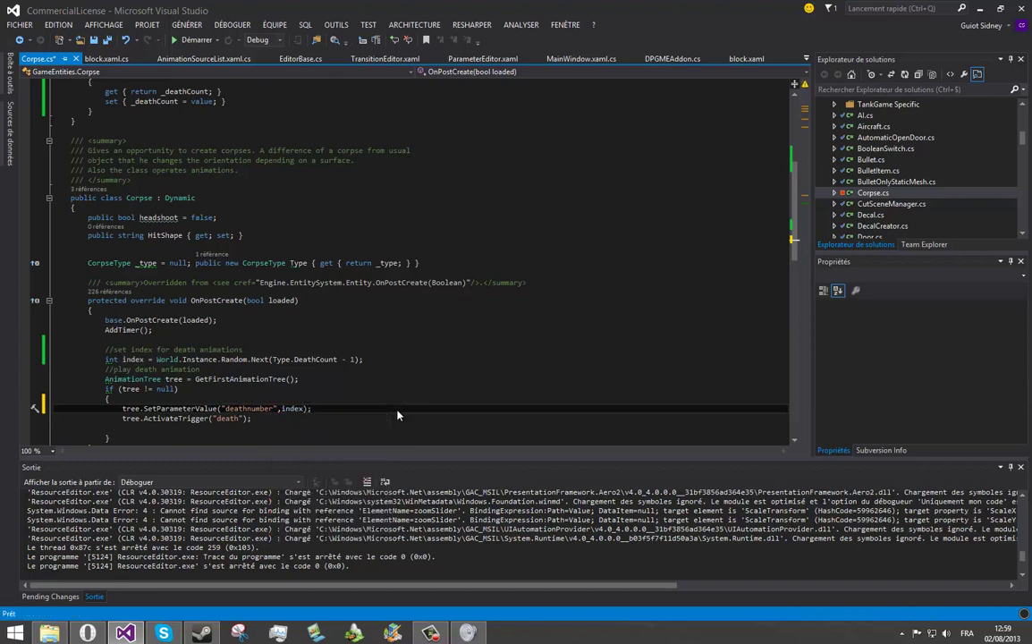
pyautogui.click(383, 407)
pyautogui.hotkey('ctrl', 's')
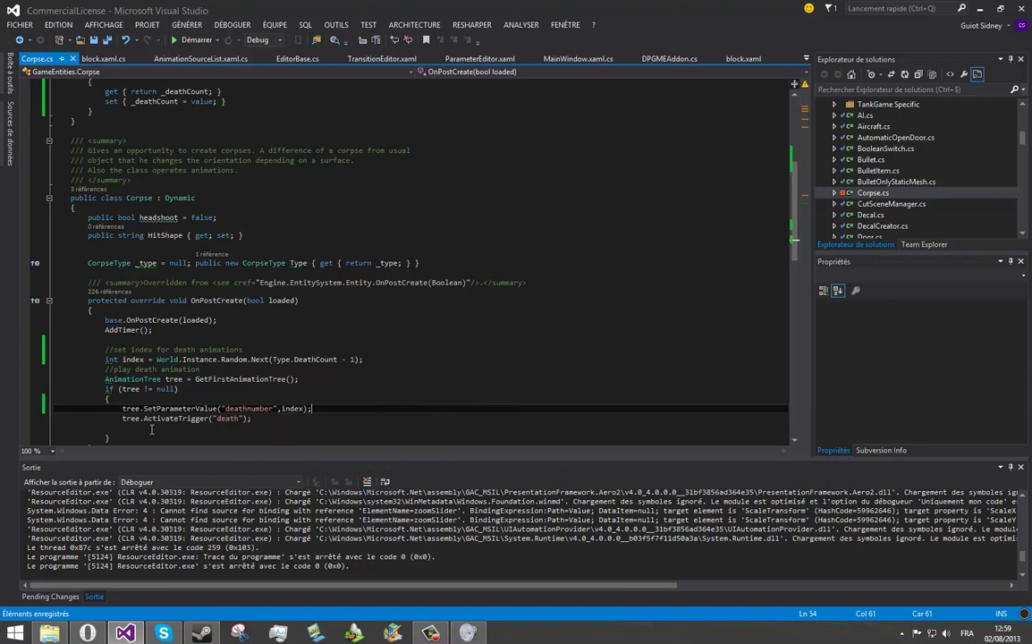
pyautogui.moveTo(220, 408)
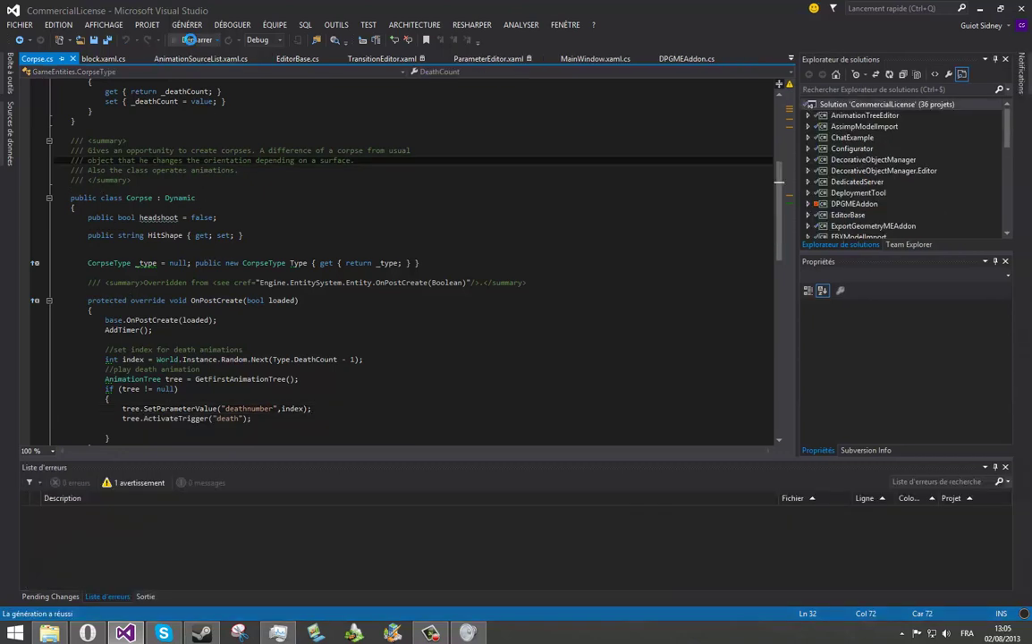
# Step: Run the project to launch the Resource Editor and widen the ZombieDead.type properties panel
pyautogui.click(189, 39)
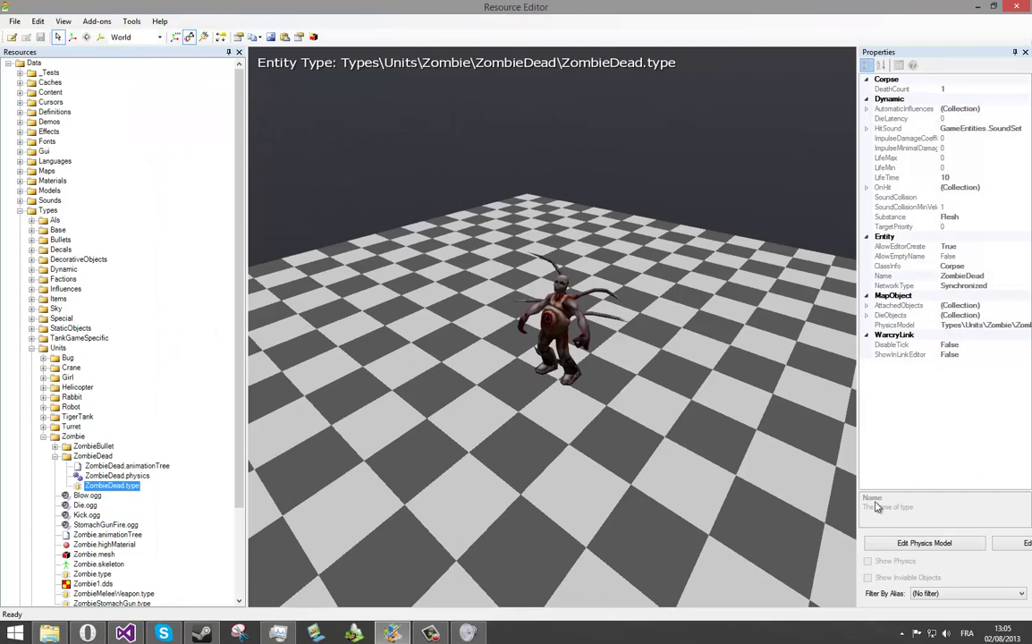
pyautogui.moveTo(861, 492); pyautogui.dragTo(794, 490)
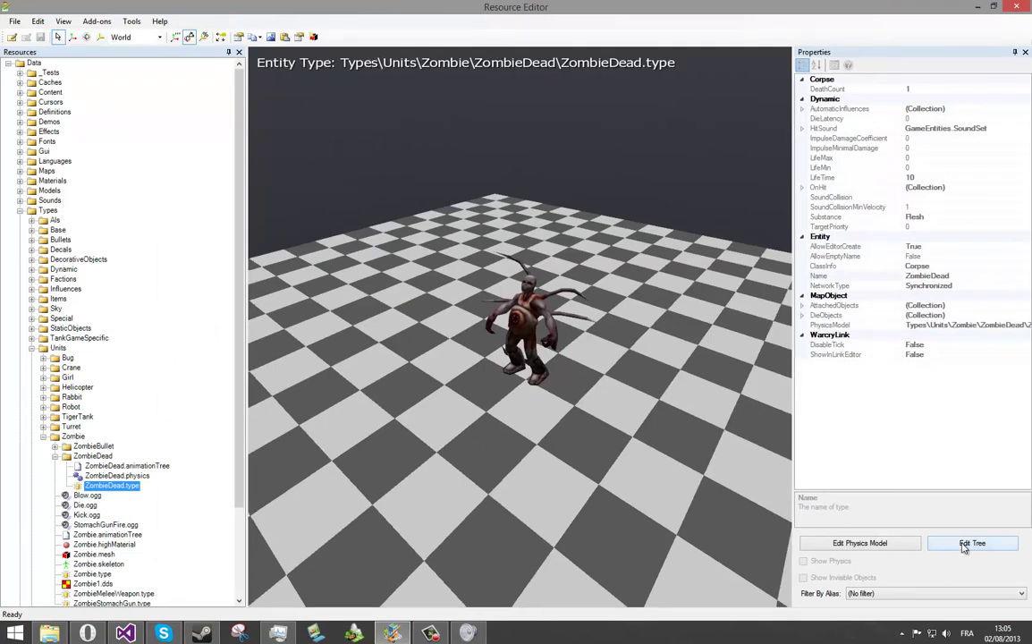
# Step: Open the ZombieDead animation tree editor and reposition its window
pyautogui.click(969, 543)
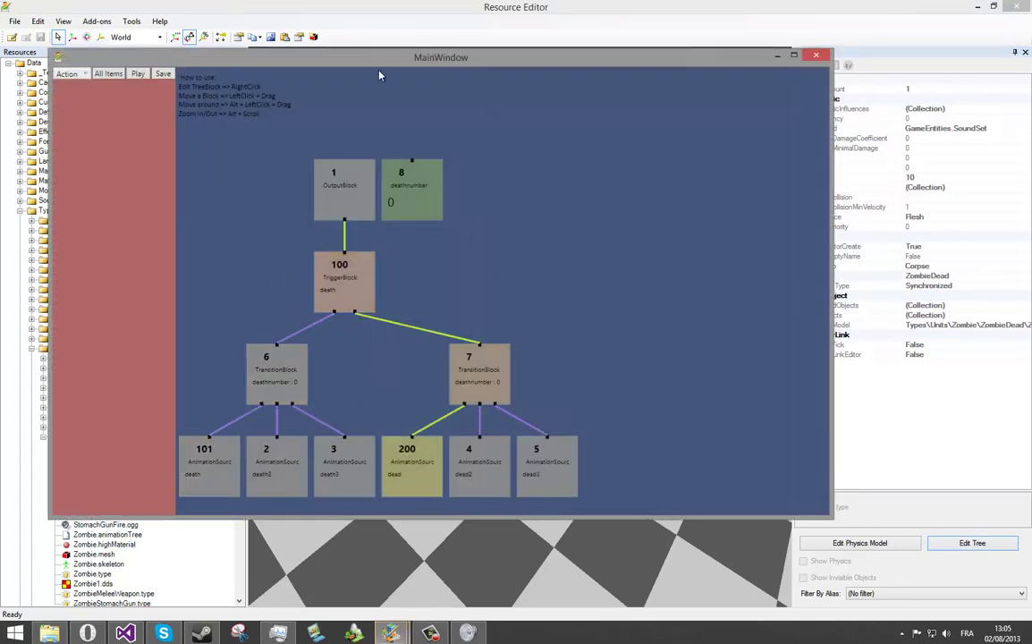
pyautogui.moveTo(306, 54); pyautogui.dragTo(1031, 92)
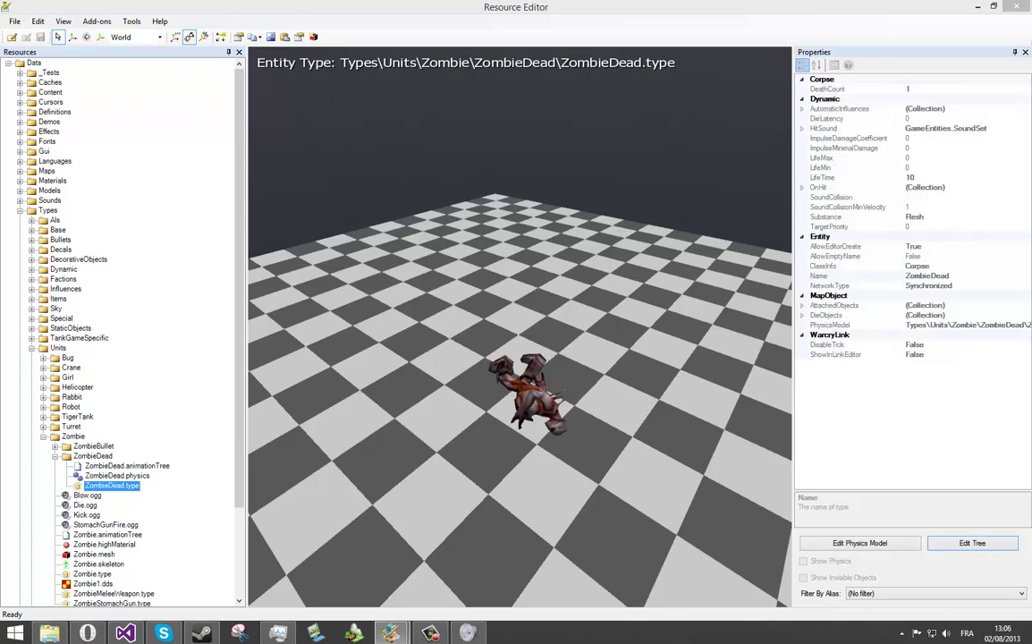
pyautogui.moveTo(1031, 71); pyautogui.dragTo(255, 71)
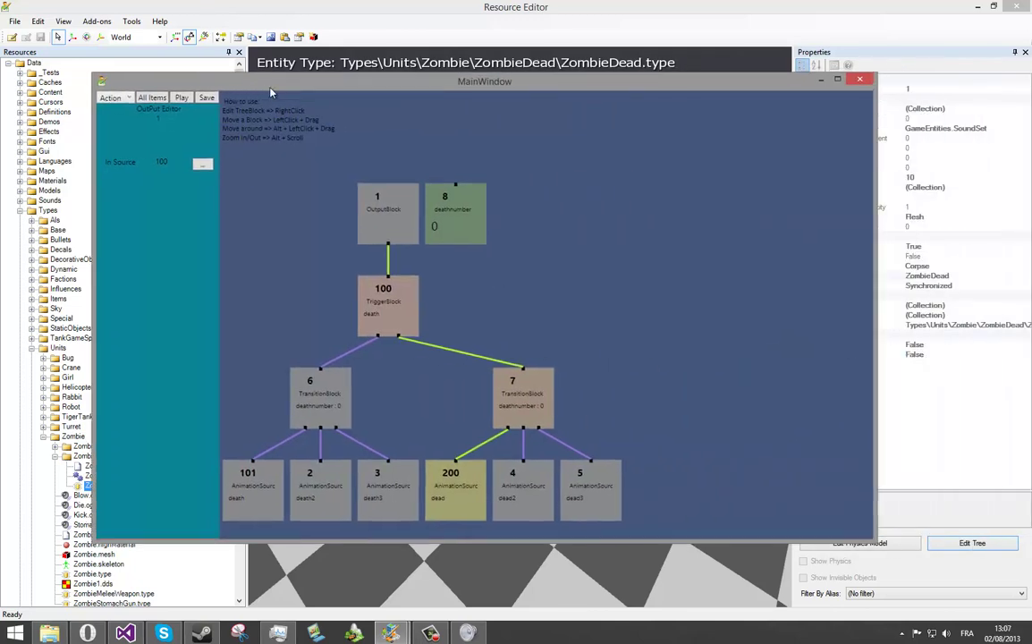
pyautogui.moveTo(271, 92); pyautogui.dragTo(301, 67)
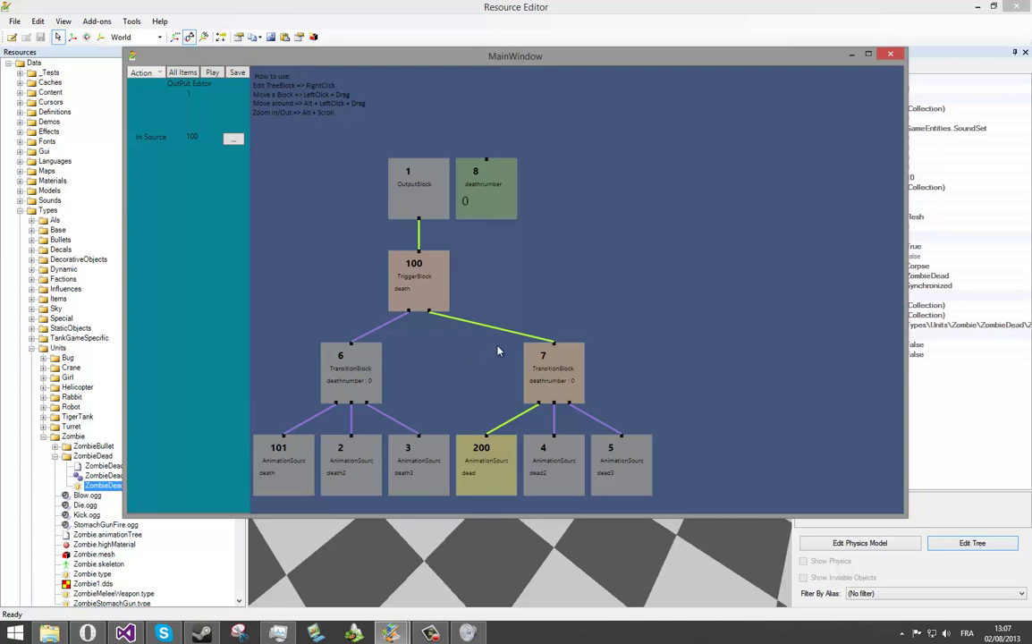
# Step: Set Transition Time to 0.001 on TransitionBlocks 6 and 7
pyautogui.click(335, 354)
pyautogui.click(219, 199)
pyautogui.write('.2')
pyautogui.press('BackSpace')
pyautogui.press('BackSpace')
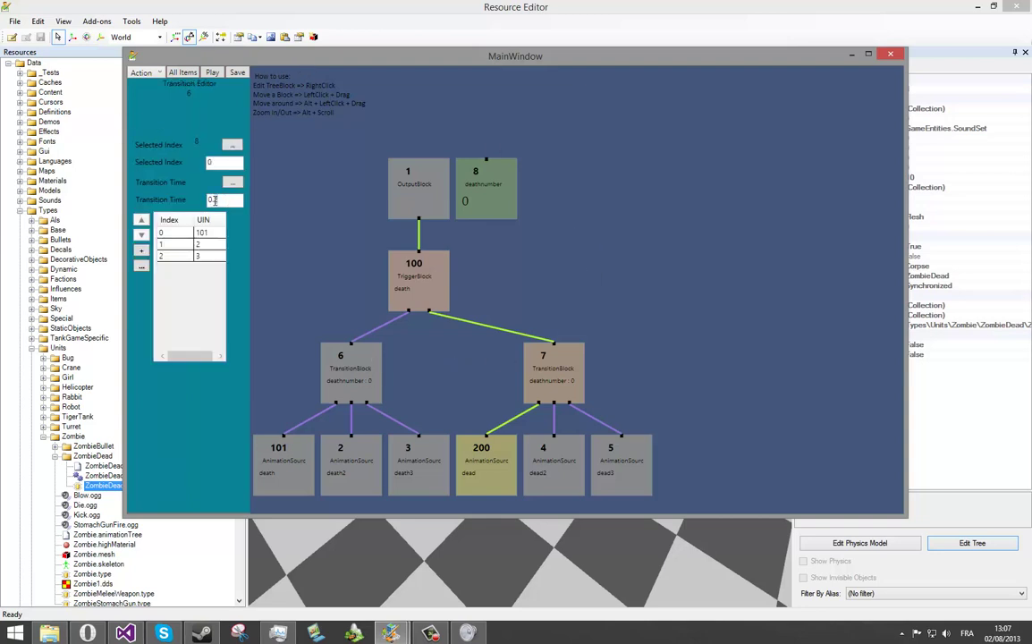
pyautogui.write('.2')
pyautogui.write('00')
pyautogui.write('1')
pyautogui.doubleClick(211, 199)
pyautogui.click(547, 357)
pyautogui.write('.001')
# Step: Close the tree editor, set DeathCount to 3, and exit ZombieDead type editing
pyautogui.click(890, 54)
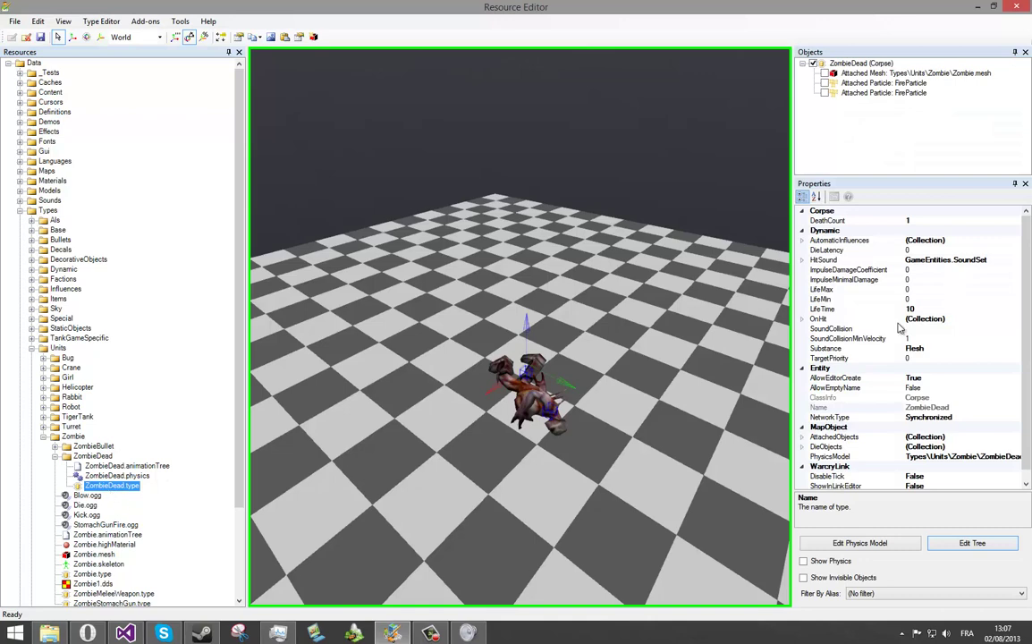
pyautogui.click(886, 222)
pyautogui.write('3')
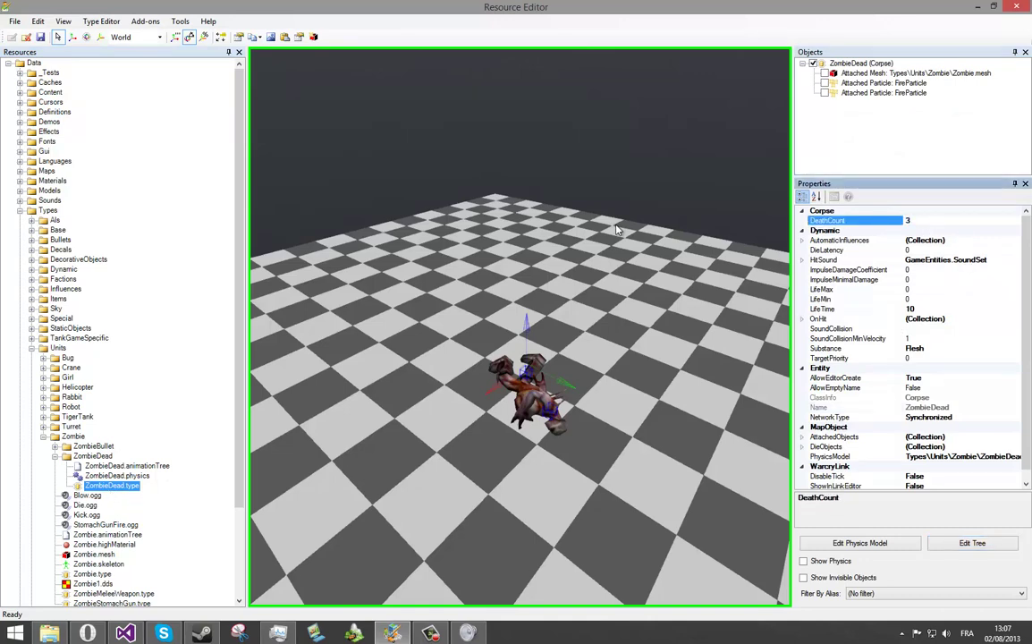
pyautogui.press('Return')
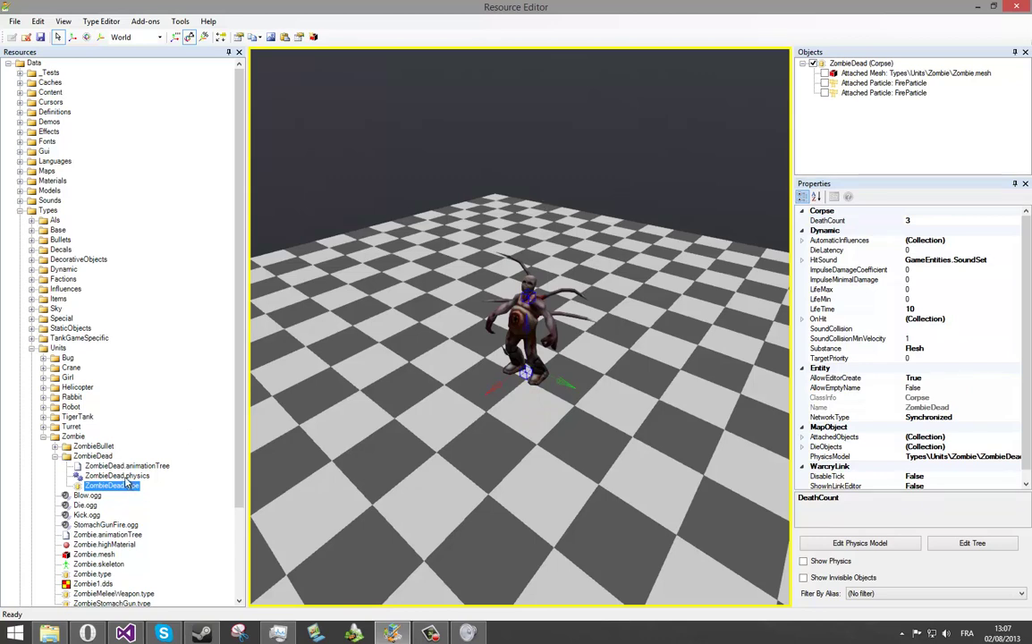
pyautogui.click(541, 398)
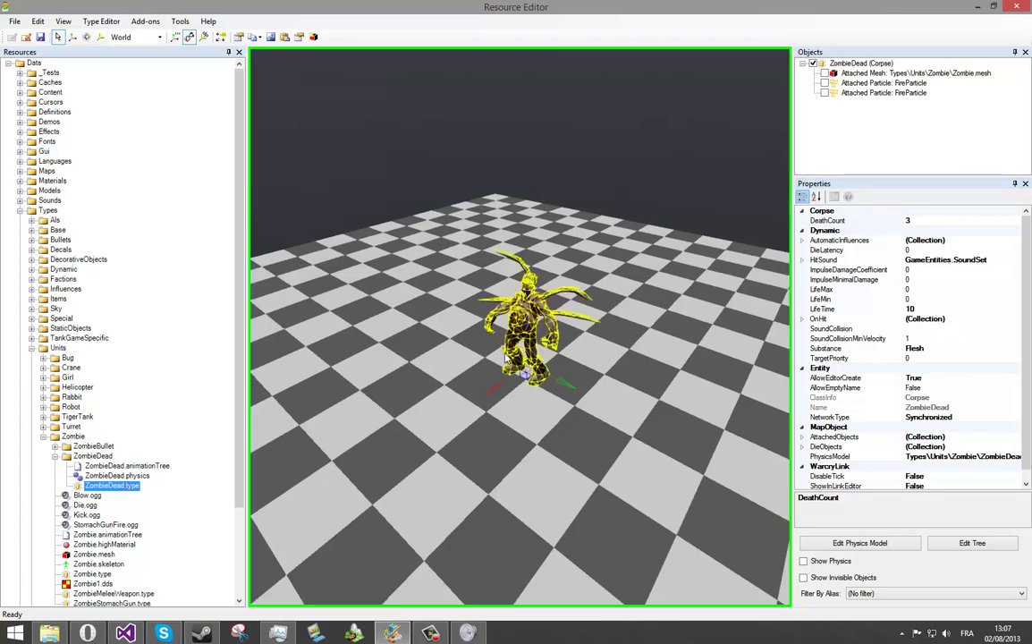
pyautogui.press('Escape')
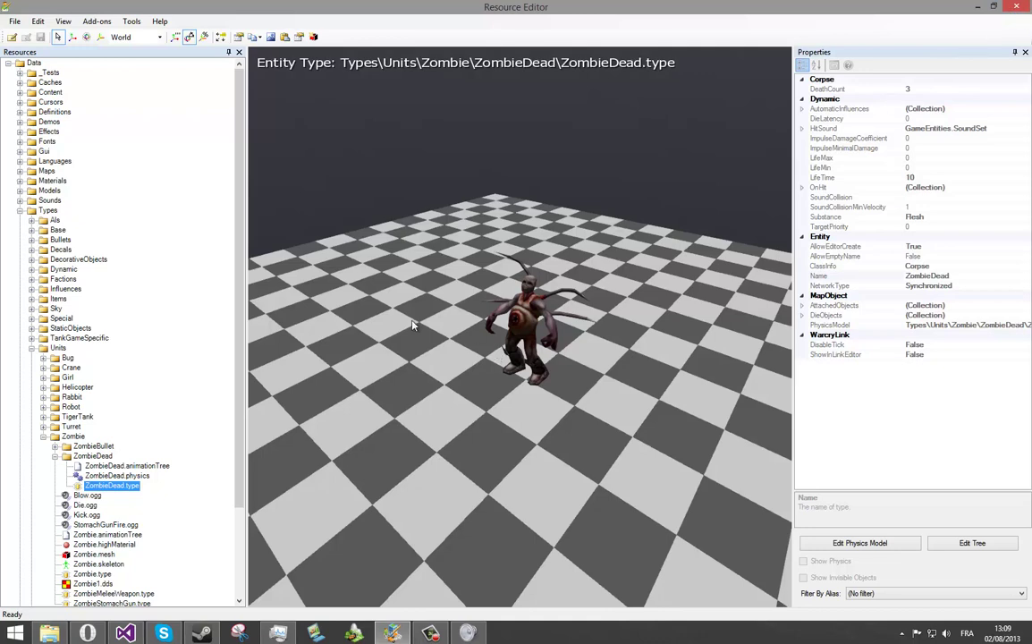
pyautogui.moveTo(452, 320); pyautogui.dragTo(500, 266)
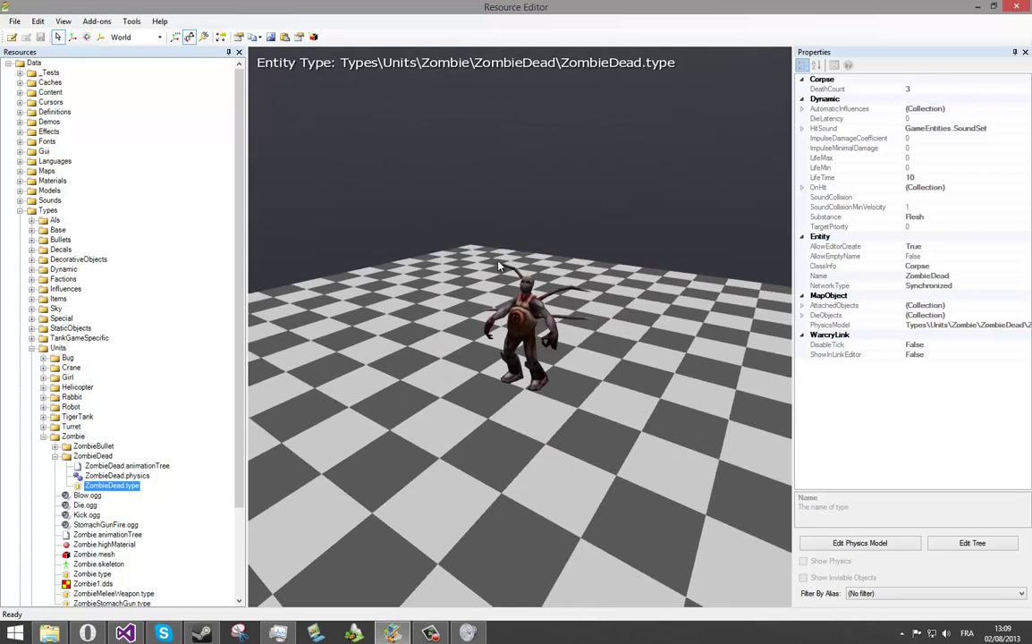